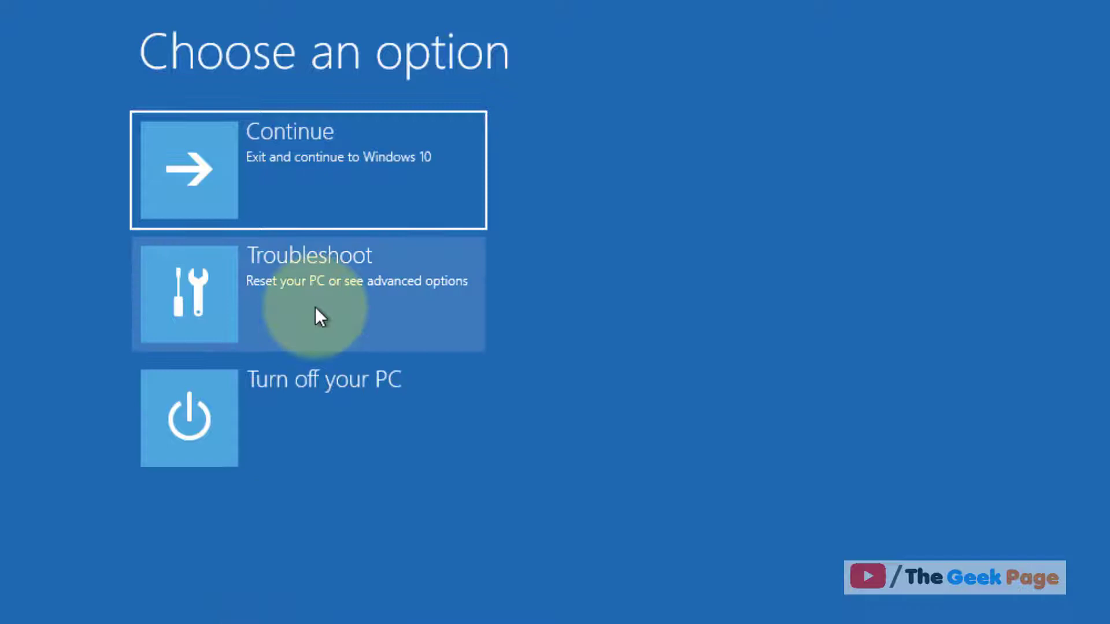
Go through Troubleshoot > Advanced options to Command Prompt and sign in with the account password
left_click(315, 307)
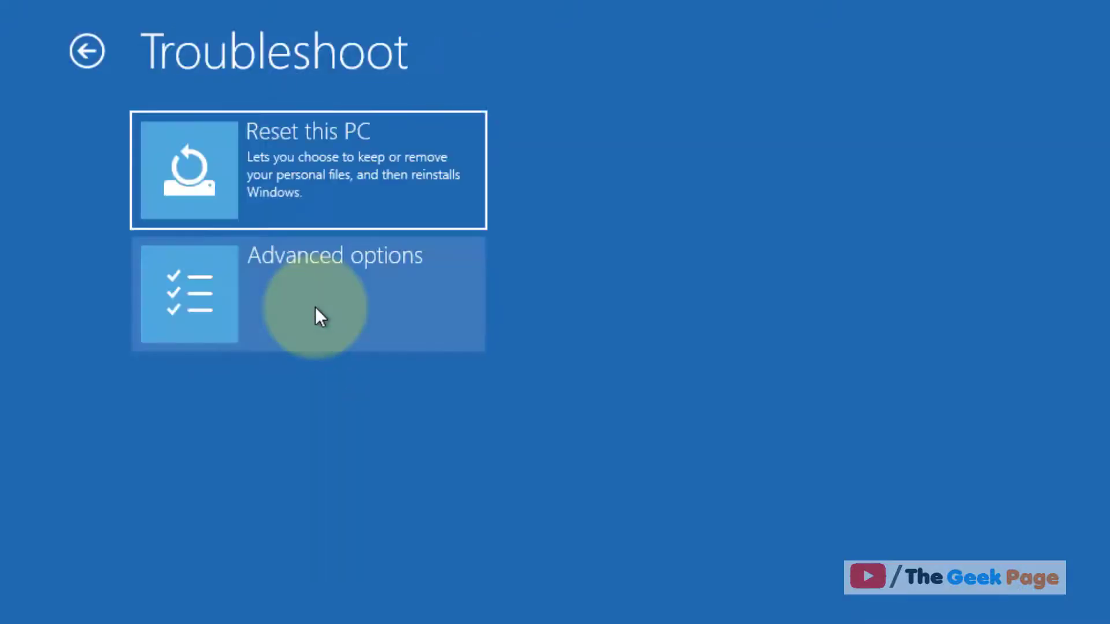
left_click(316, 311)
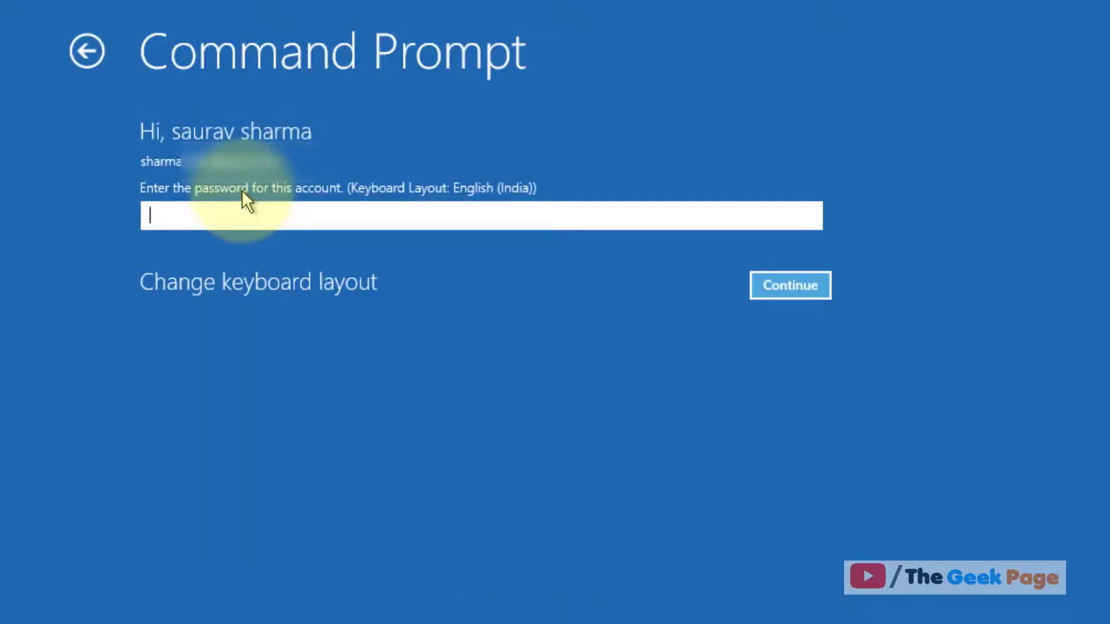
type("•••••••••••••••")
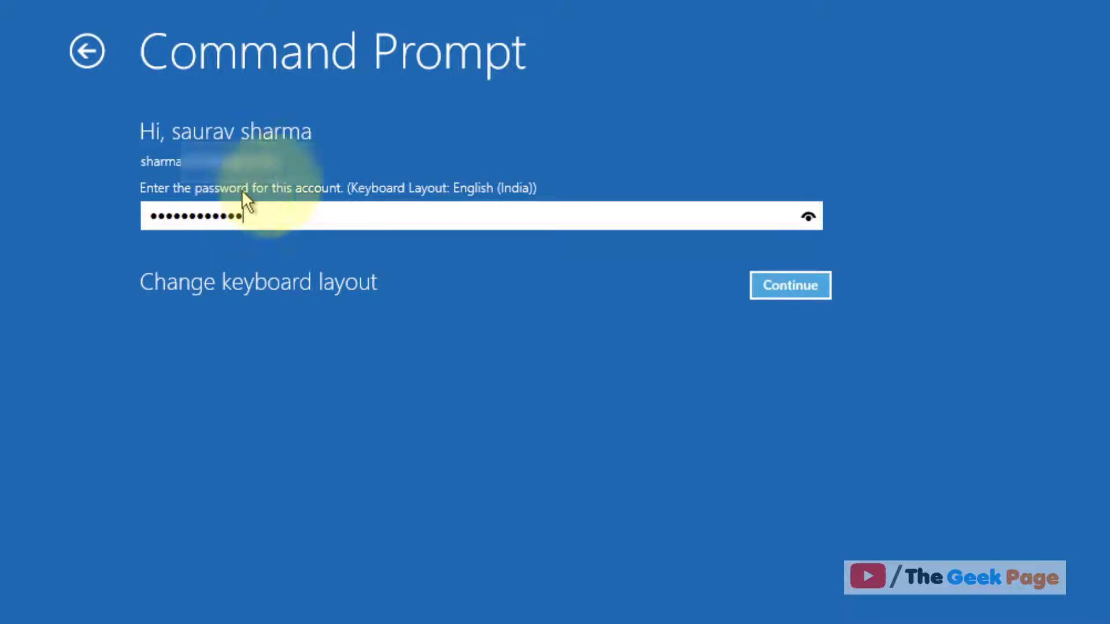
left_click(756, 294)
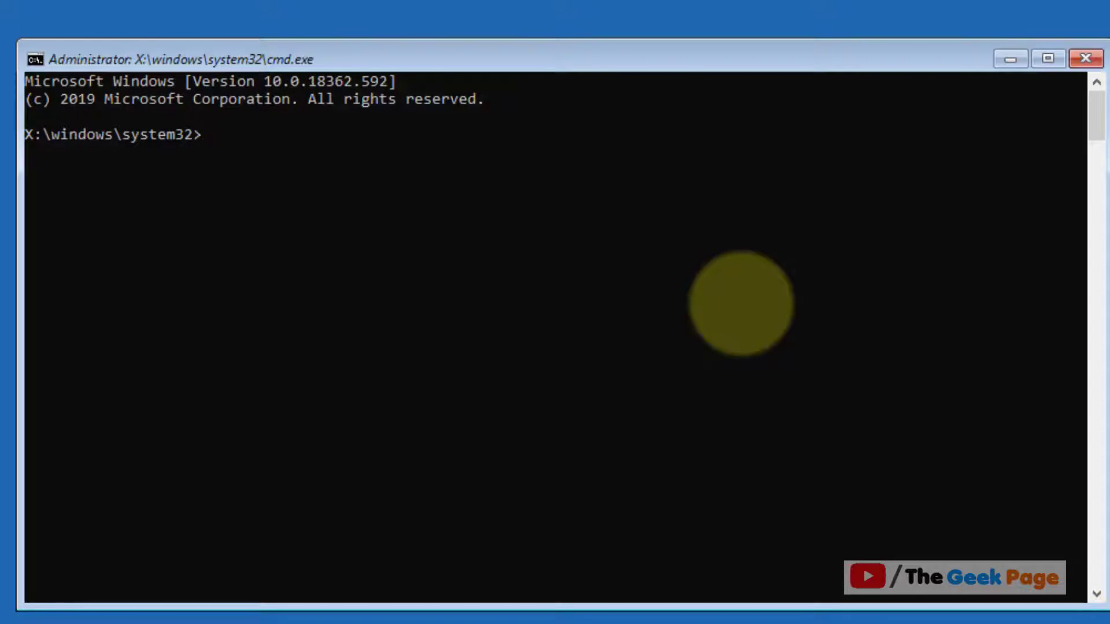
Run 'C:' at the X:\windows\system32 prompt to switch to the C:\> prompt
type("C:")
key("Return")
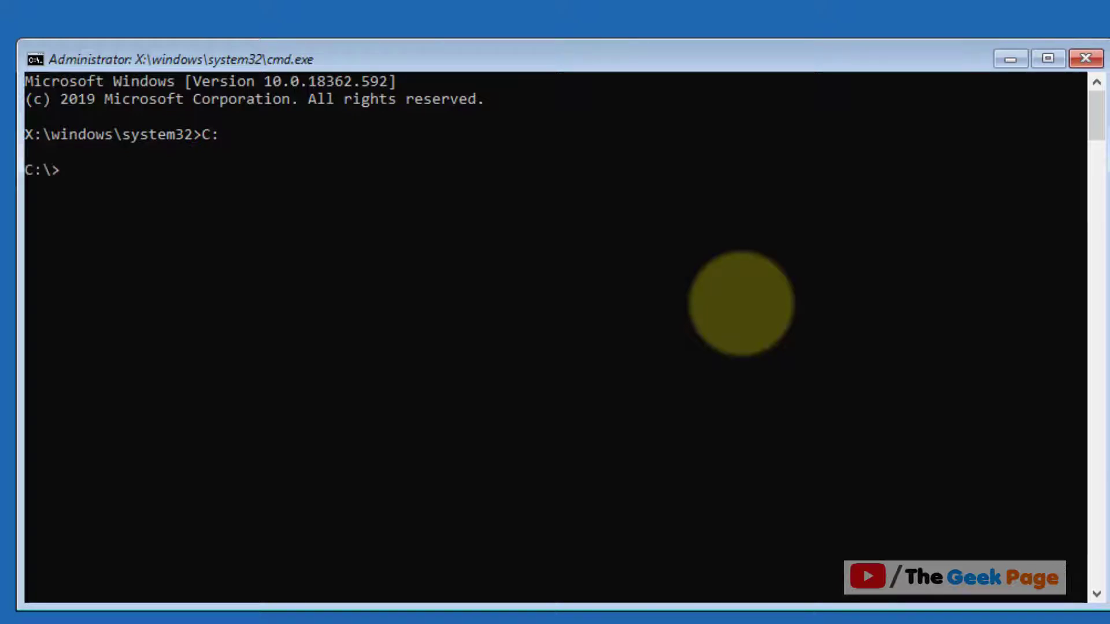
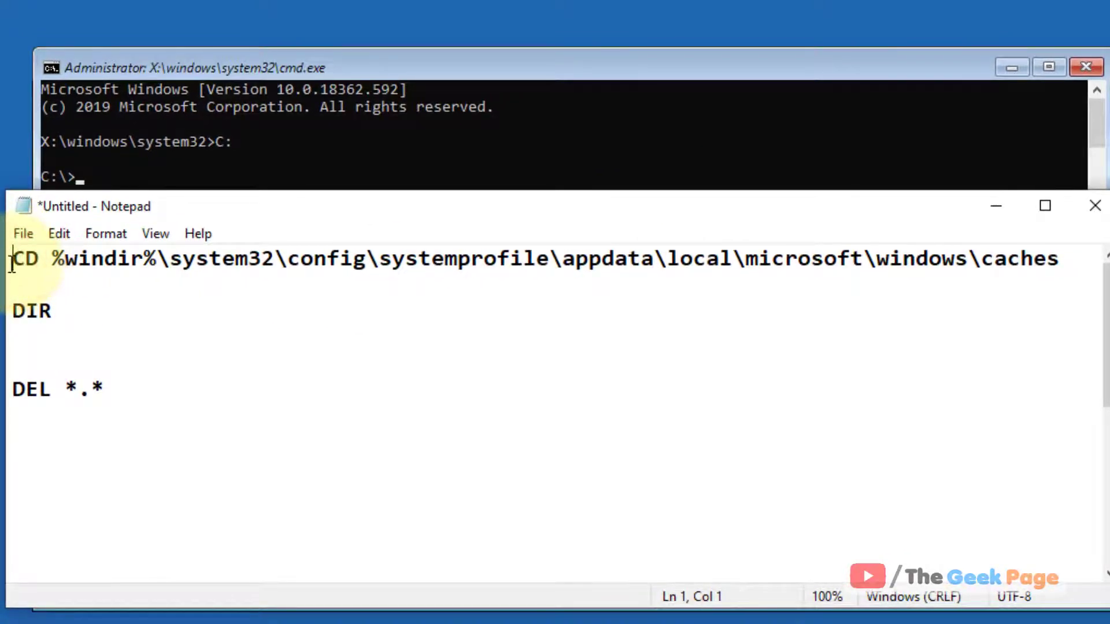
Copy the line 'CD %windir%\system32\config\systemprofile\appdata\local\microsoft\windows\caches' to the clipboard
left_click_drag(19, 257, 1023, 255)
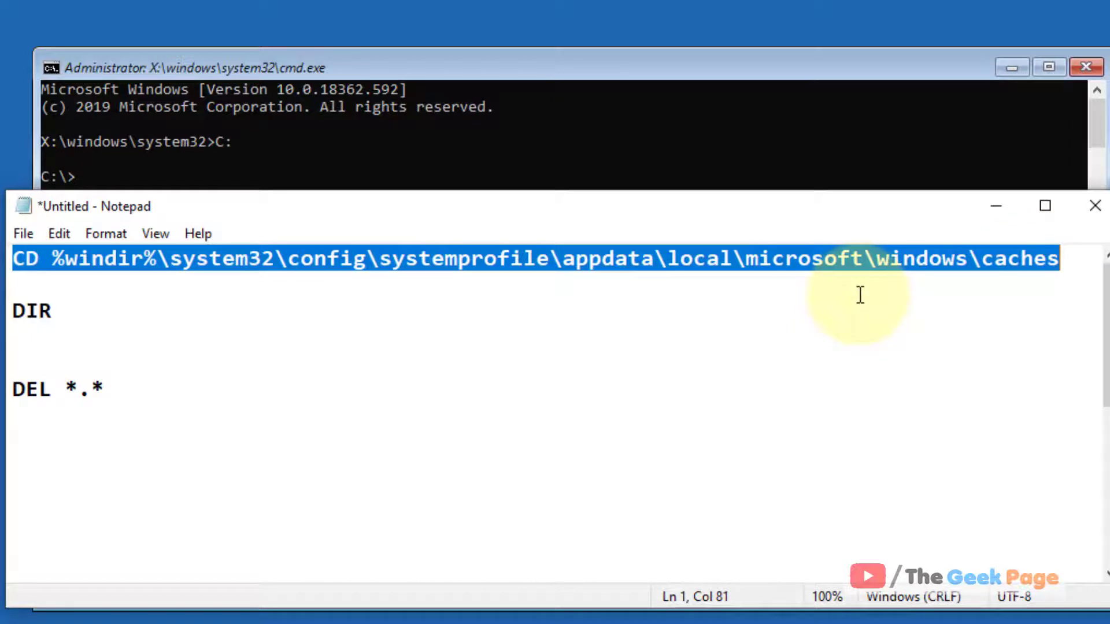
right_click(670, 261)
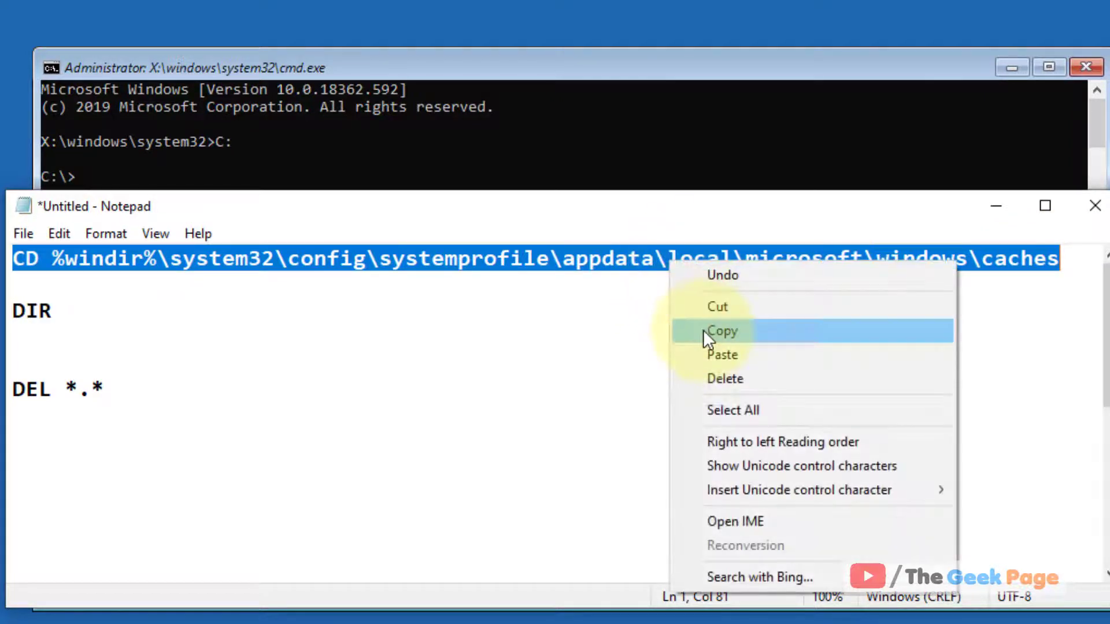
left_click(704, 330)
left_click(107, 317)
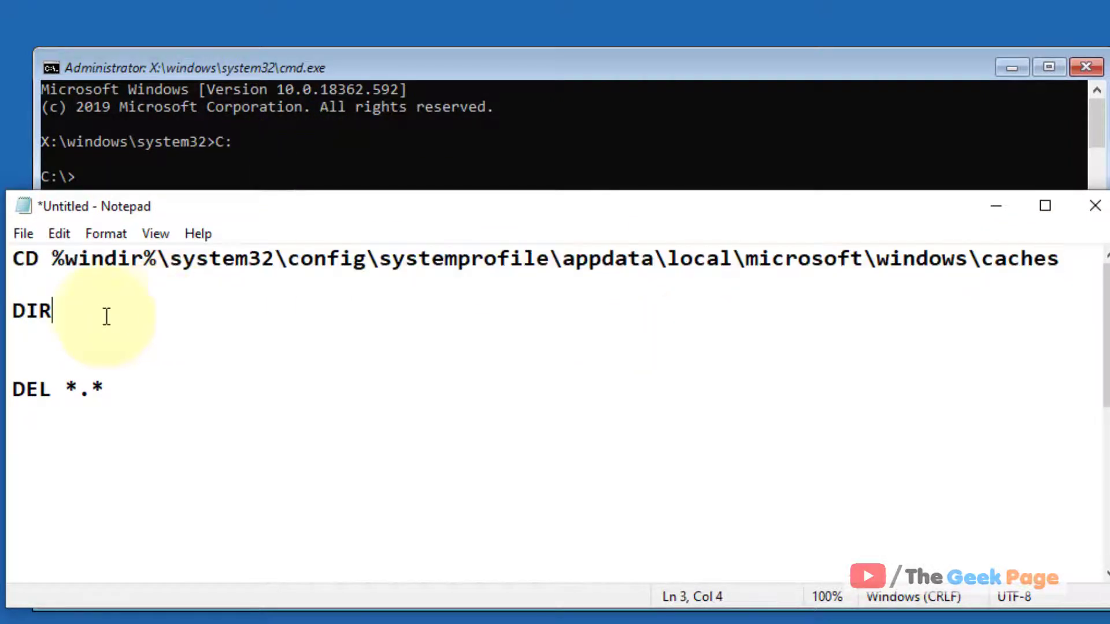
left_click_drag(105, 316, 13, 310)
left_click(54, 310)
left_click(67, 315)
Highlight the 'DEL *.*' line and bring up its right-click menu
left_click_drag(90, 312, 10, 311)
left_click(54, 306)
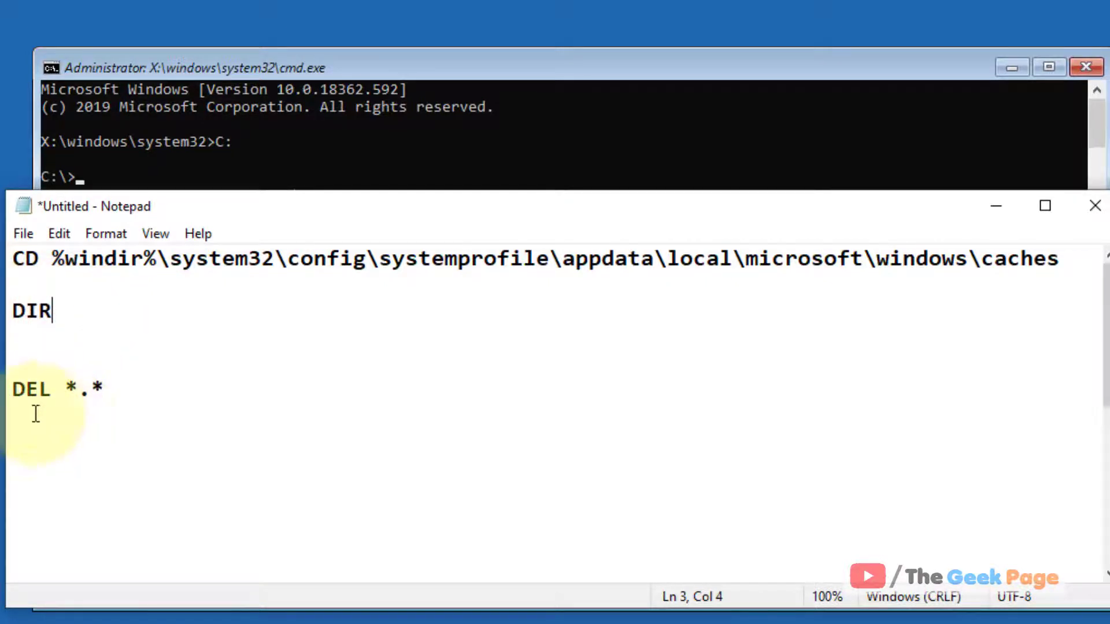
left_click(13, 390)
mouse_move(13, 390)
left_mouse_down()
mouse_move(99, 389)
mouse_move(13, 388)
left_mouse_up()
left_click(100, 389)
left_click(79, 389)
left_click(117, 383)
right_click(59, 386)
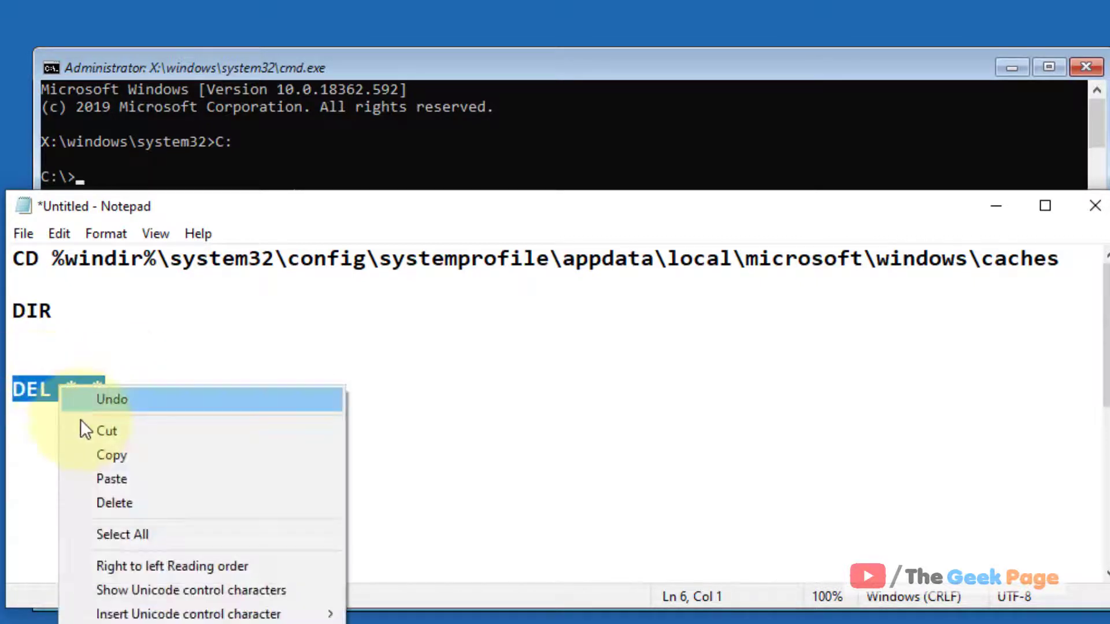
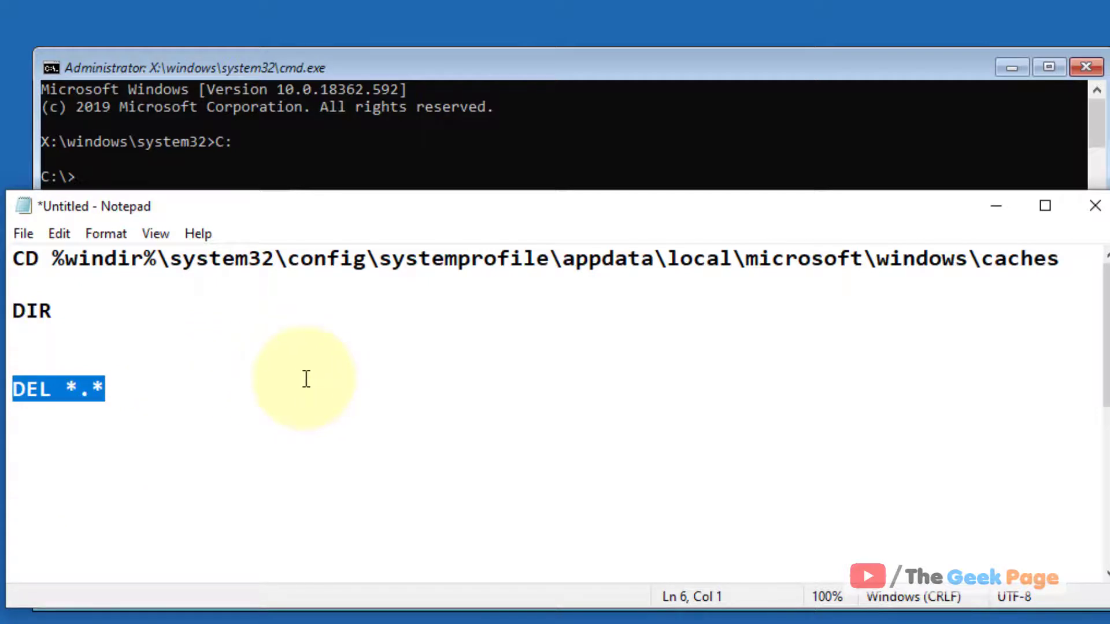
Minimize the Notepad notes listing the CD, DIR and DEL cache-clearing commands
left_click_drag(55, 312, 12, 312)
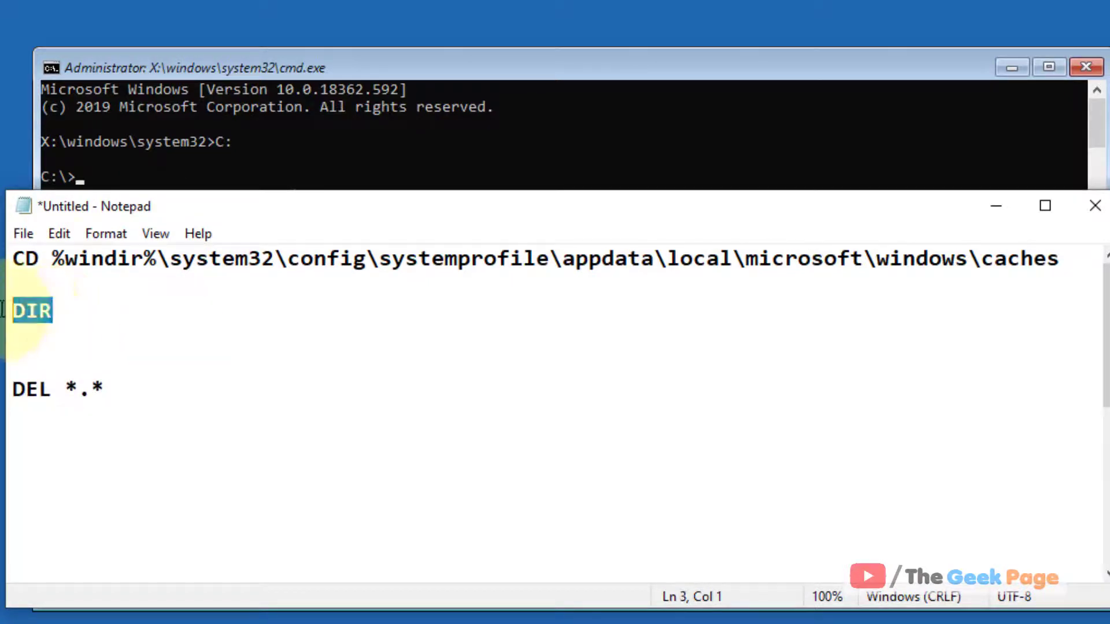
left_click(70, 257)
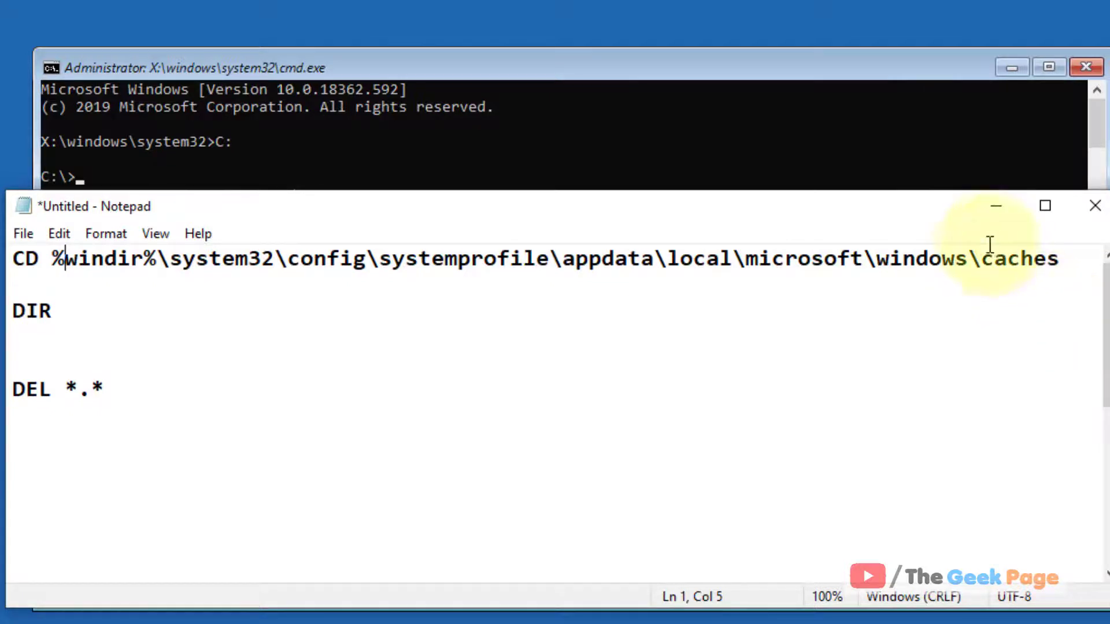
left_click(994, 207)
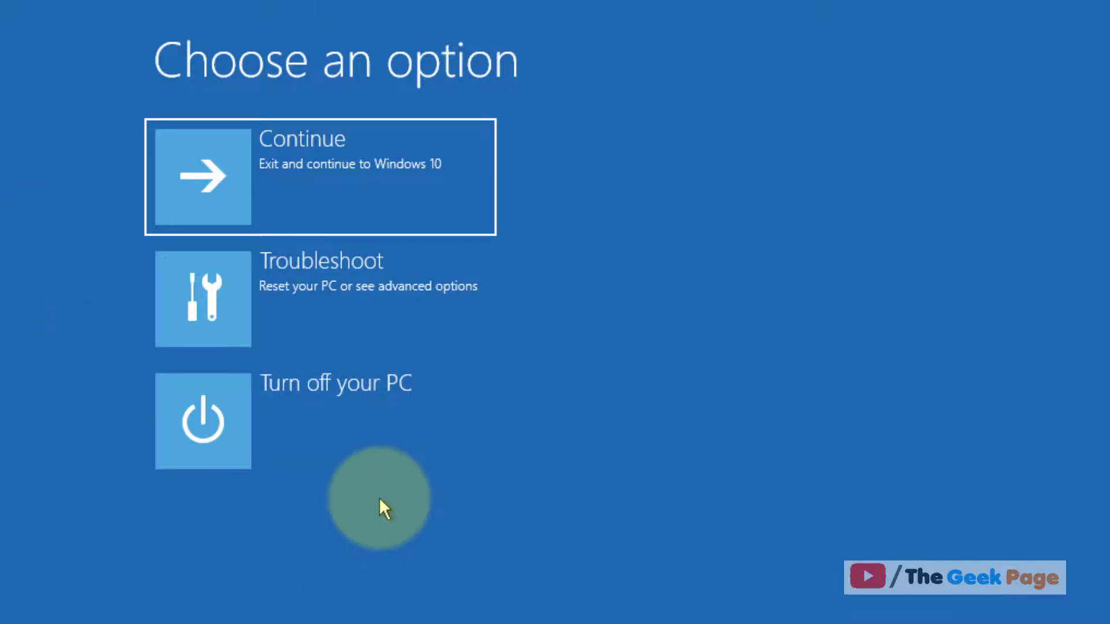
Go to Troubleshoot > Advanced options > Startup Settings and restart with Safe Mode enabled
left_click(315, 308)
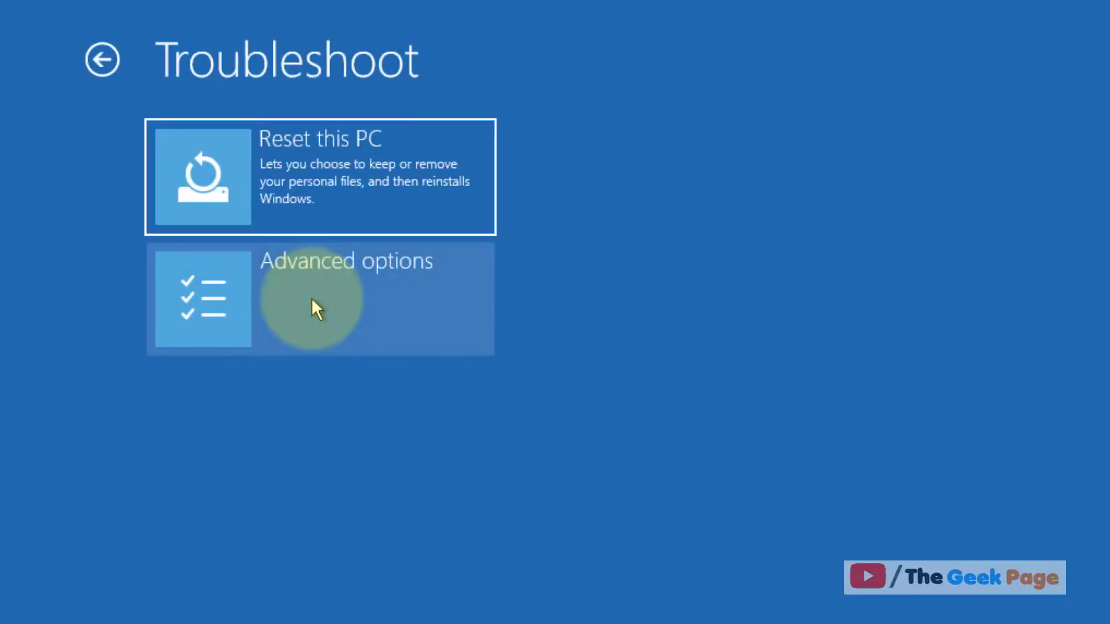
left_click(315, 308)
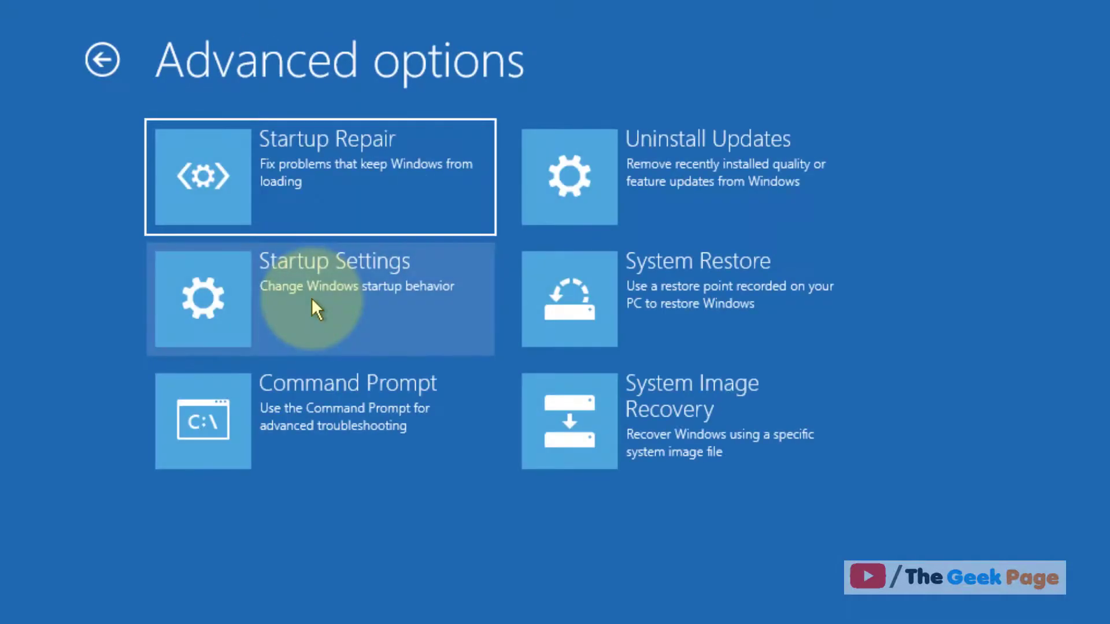
left_click(312, 299)
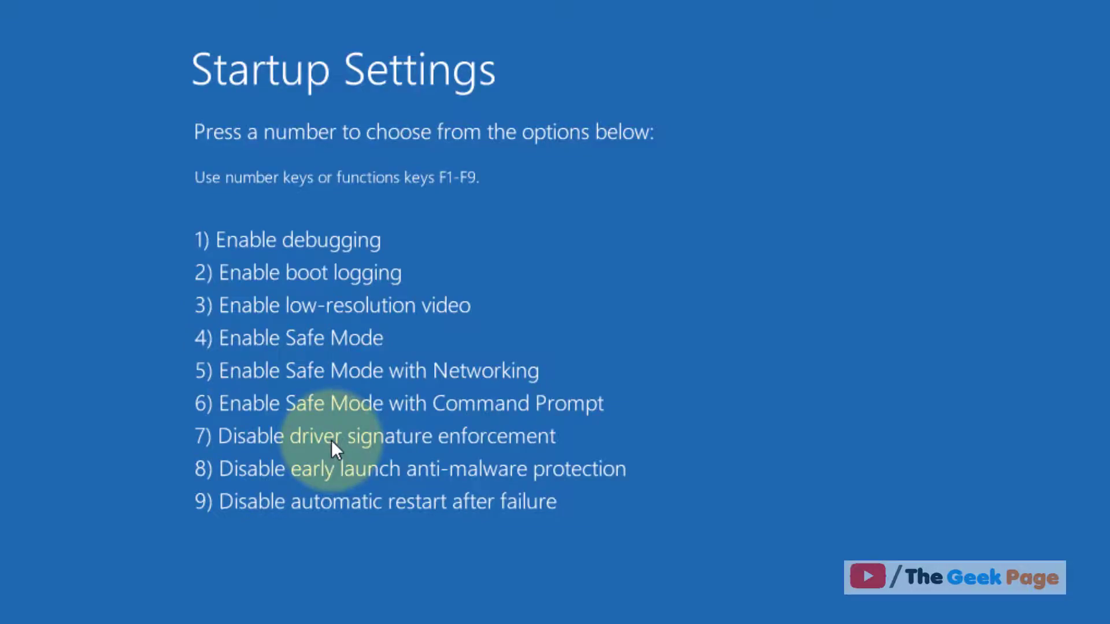
key("7")
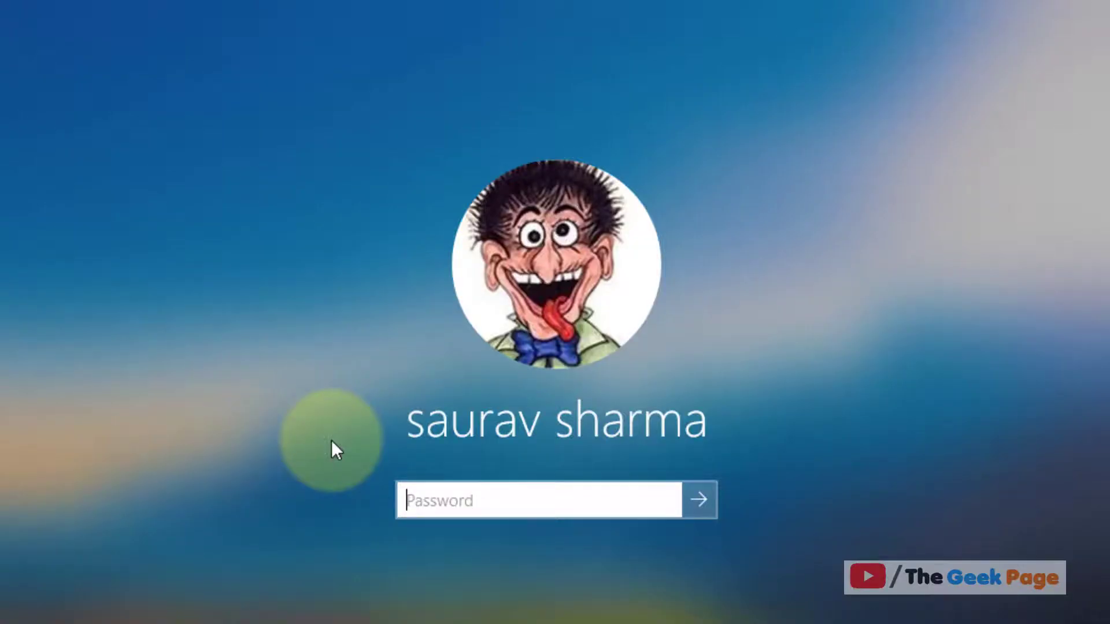
Enter the account password to sign in to the Safe Mode desktop
key("Caps_Lock")
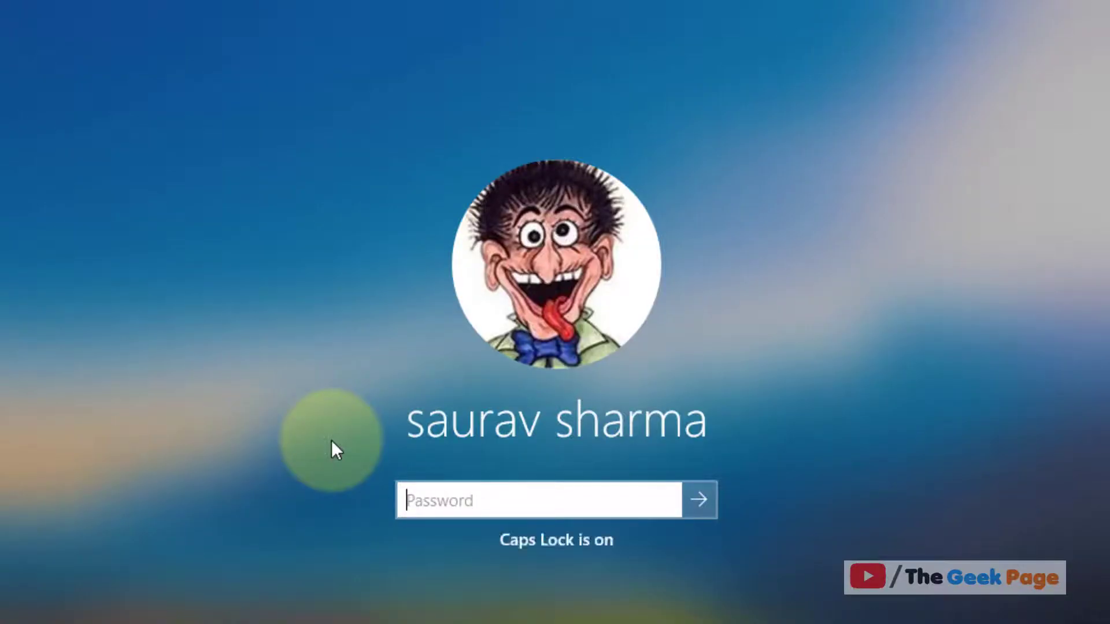
type("•••••••")
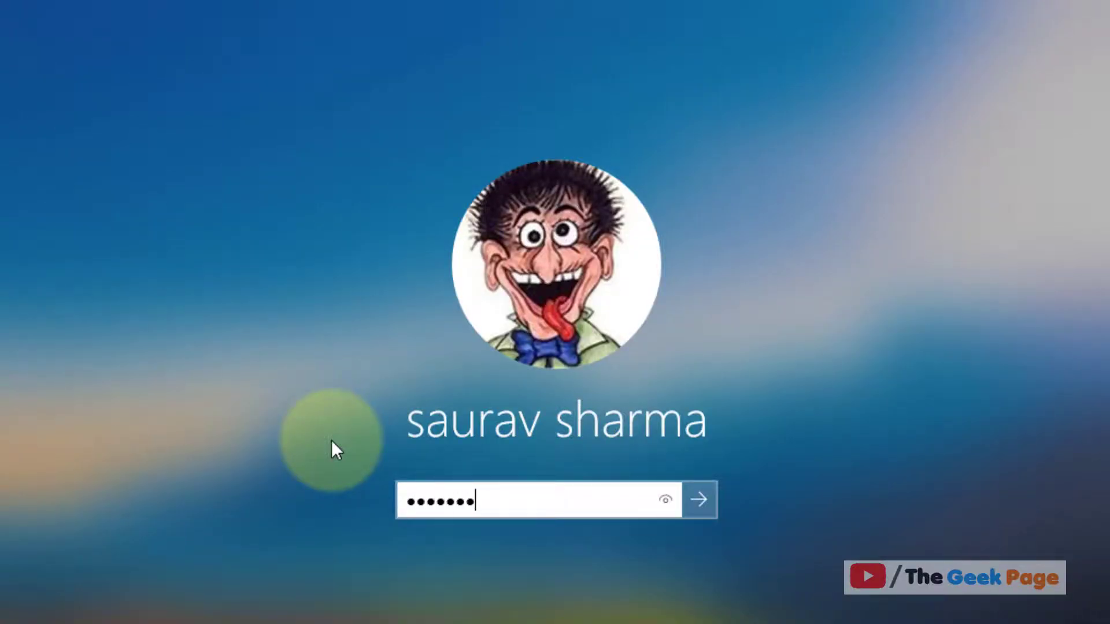
type("•••••")
key("Return")
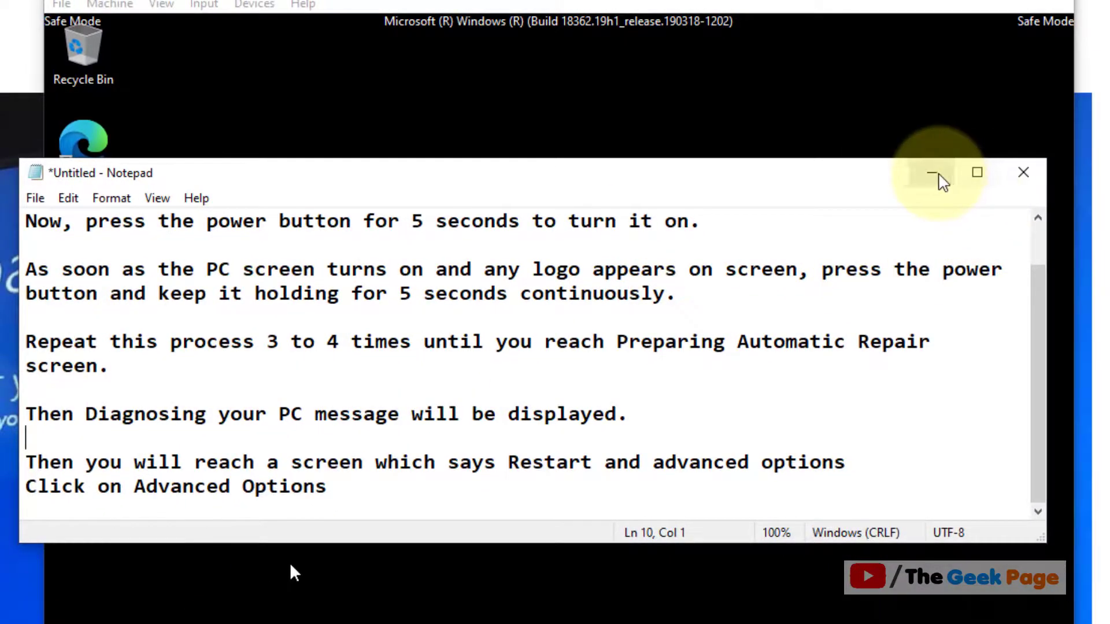
Minimize the instructions and highlight C:, Windows and system32 in the caches path notes
left_click(934, 173)
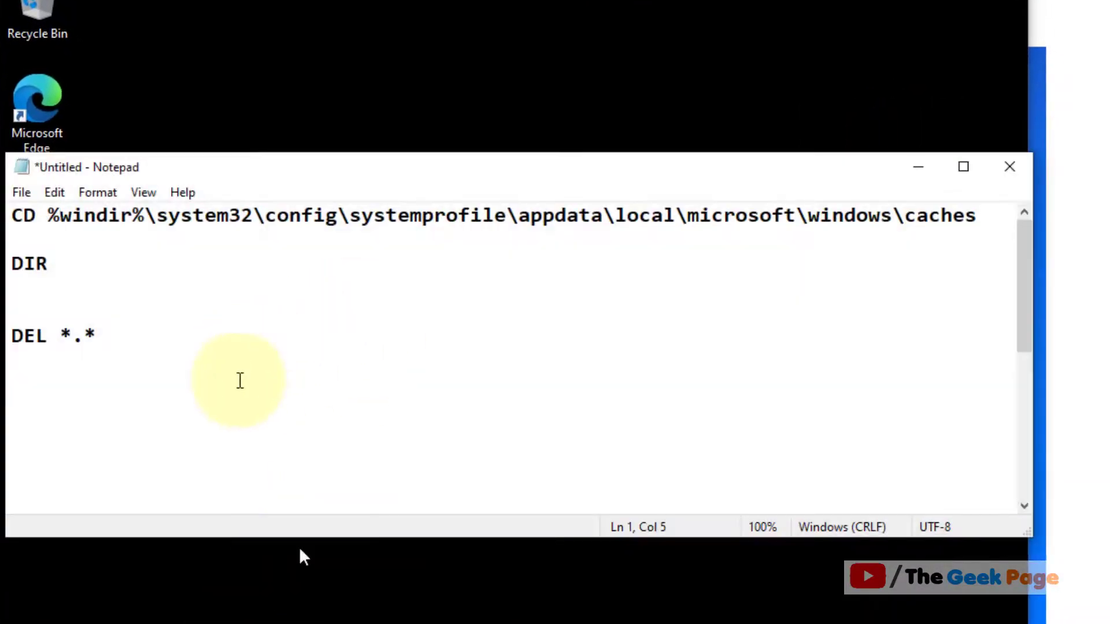
scroll(238, 380, "down", 10)
left_click(192, 287)
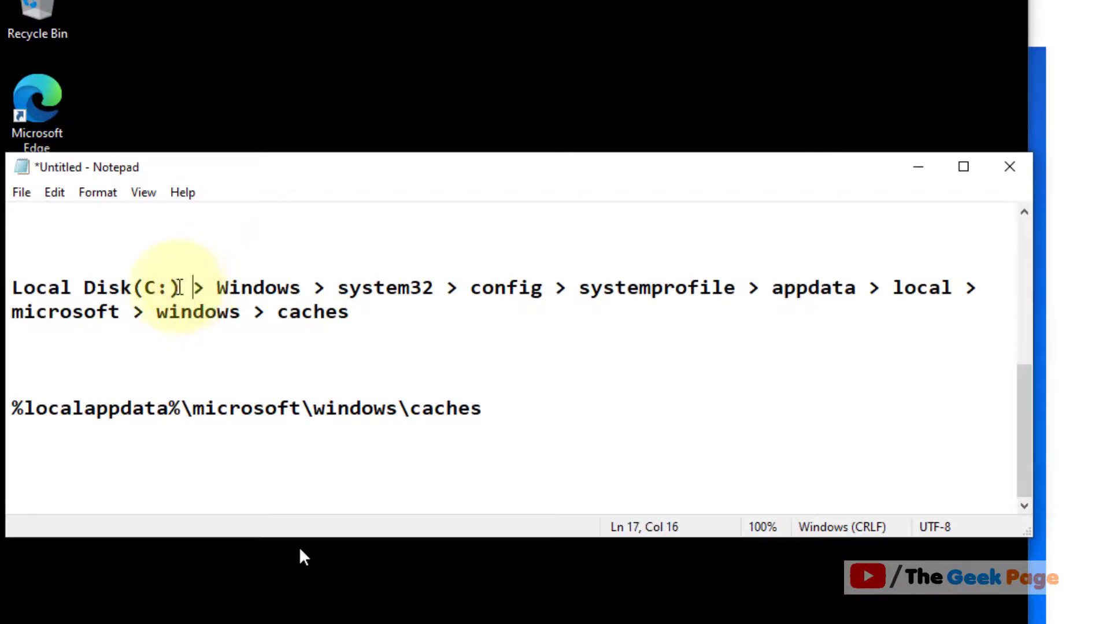
left_click_drag(144, 287, 182, 288)
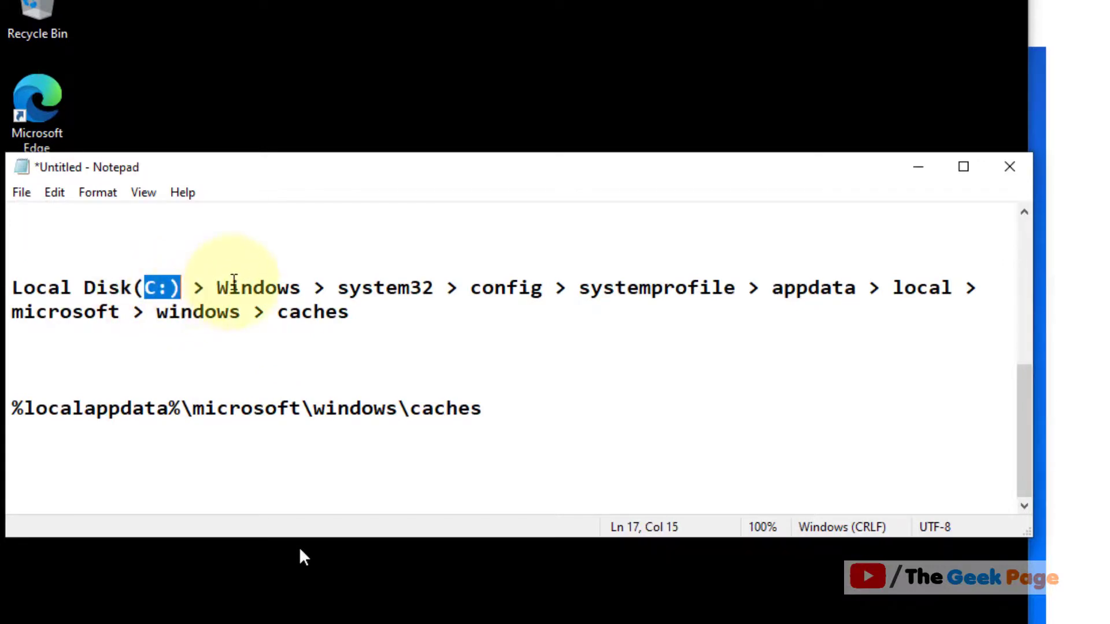
double_click(233, 287)
double_click(354, 287)
left_click(546, 287)
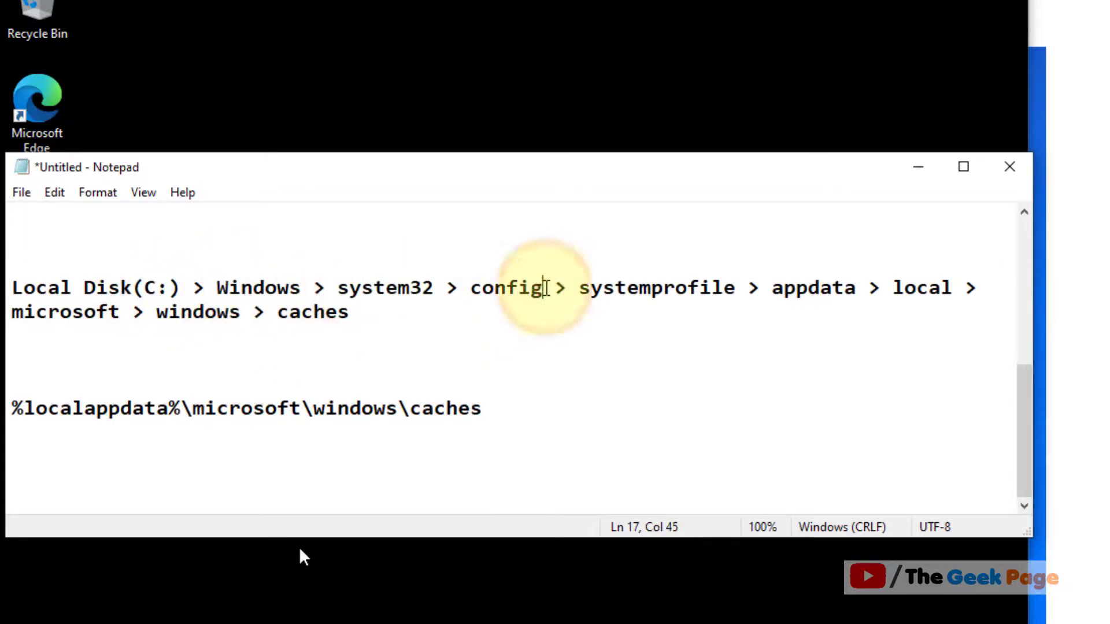
Highlight config, systemprofile, appdata, local, microsoft, windows and caches in the path
double_click(525, 287)
double_click(649, 287)
double_click(825, 286)
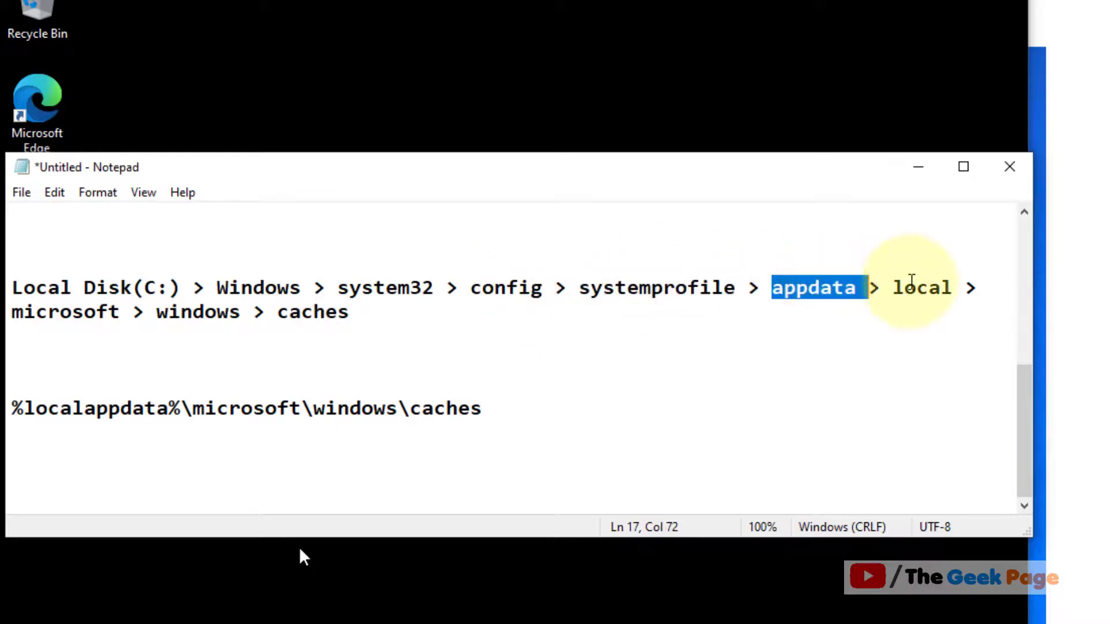
double_click(919, 288)
double_click(92, 312)
left_click(206, 312)
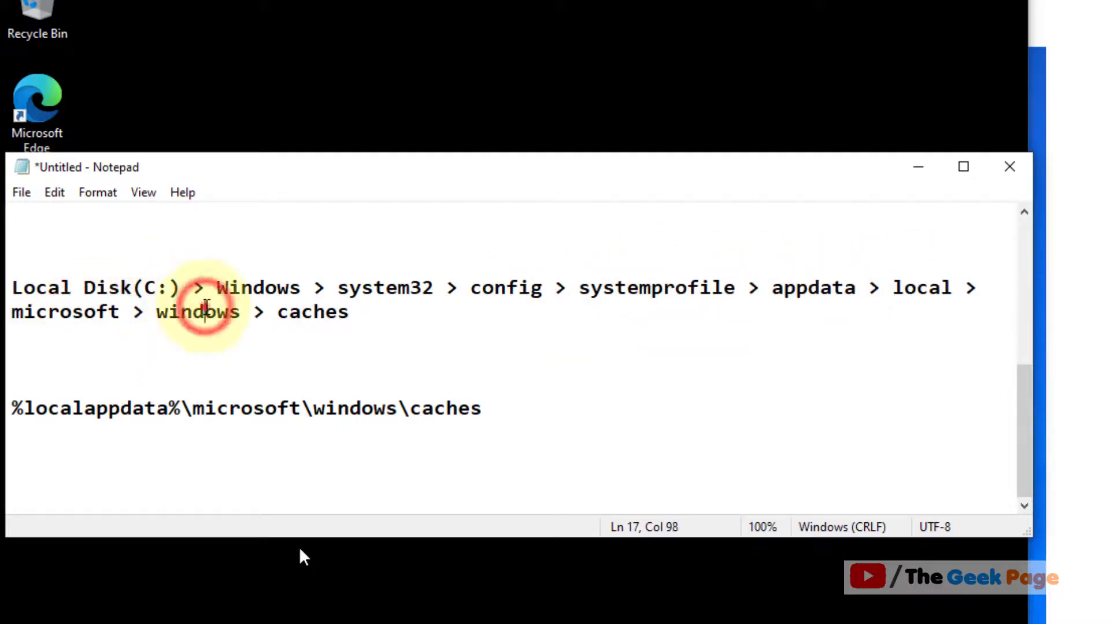
double_click(198, 313)
double_click(312, 312)
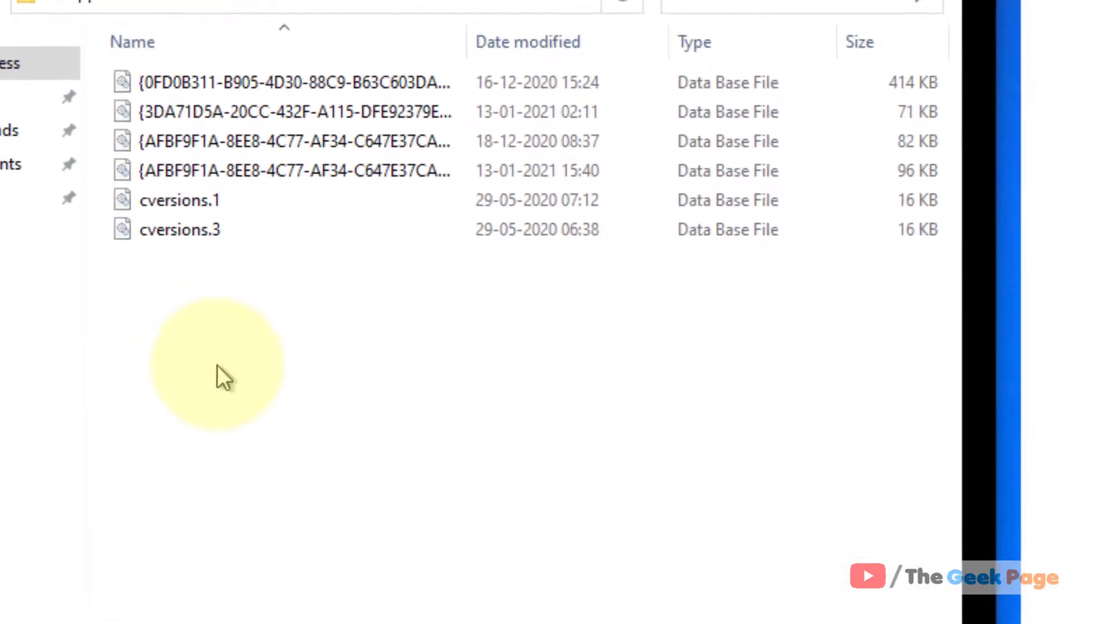
left_click_drag(217, 365, 179, 57)
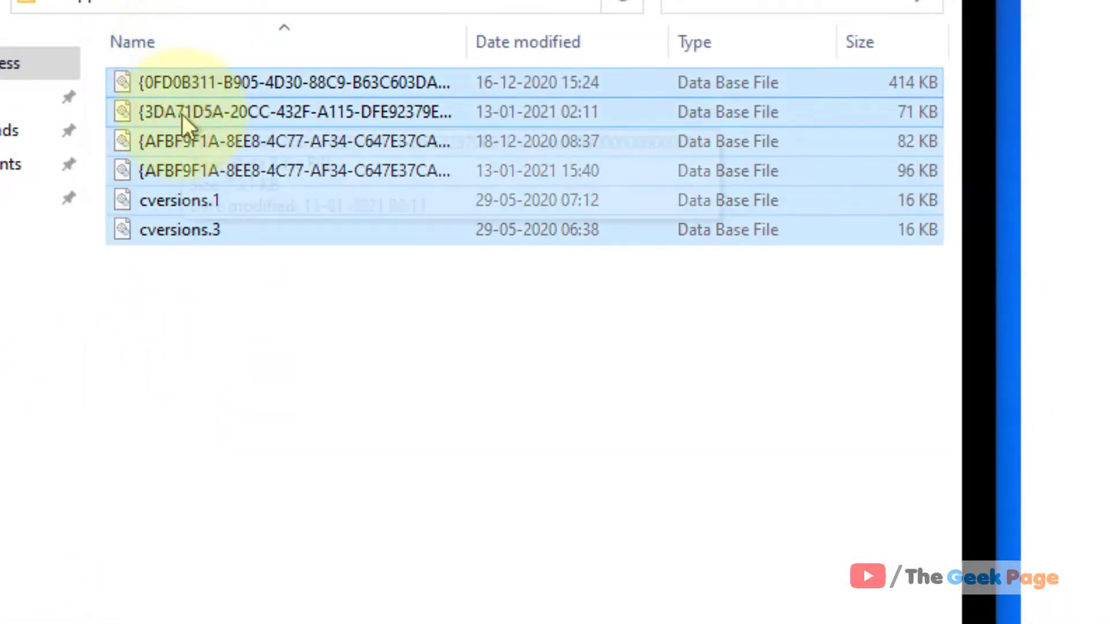
right_click(182, 114)
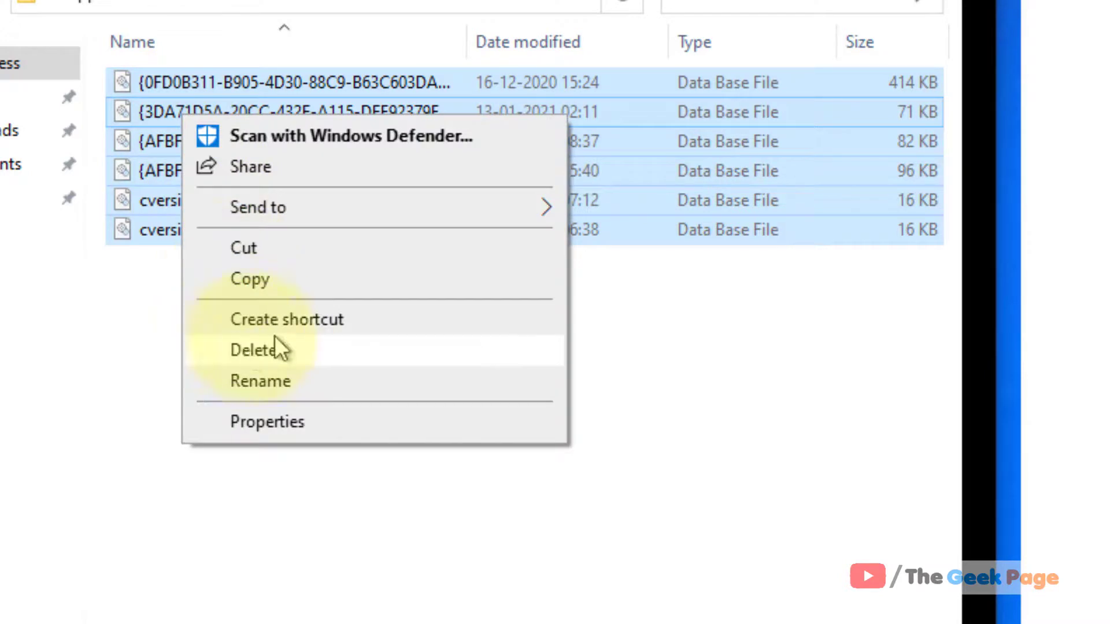
left_click(173, 310)
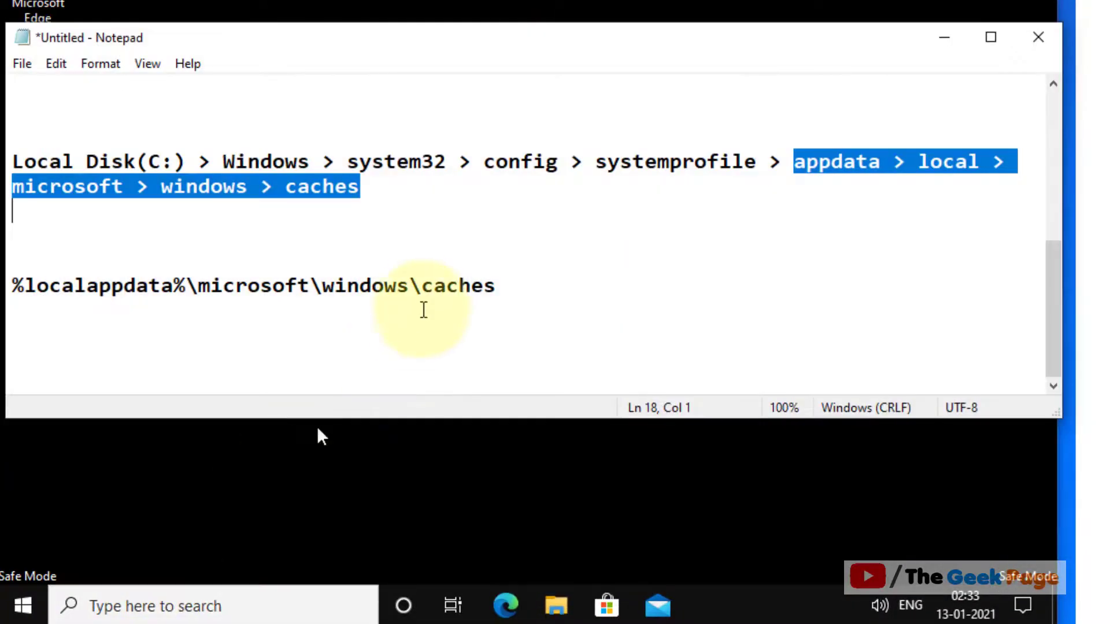
Open the Run dialog and copy the caches path from the notes
left_click_drag(500, 289, 12, 286)
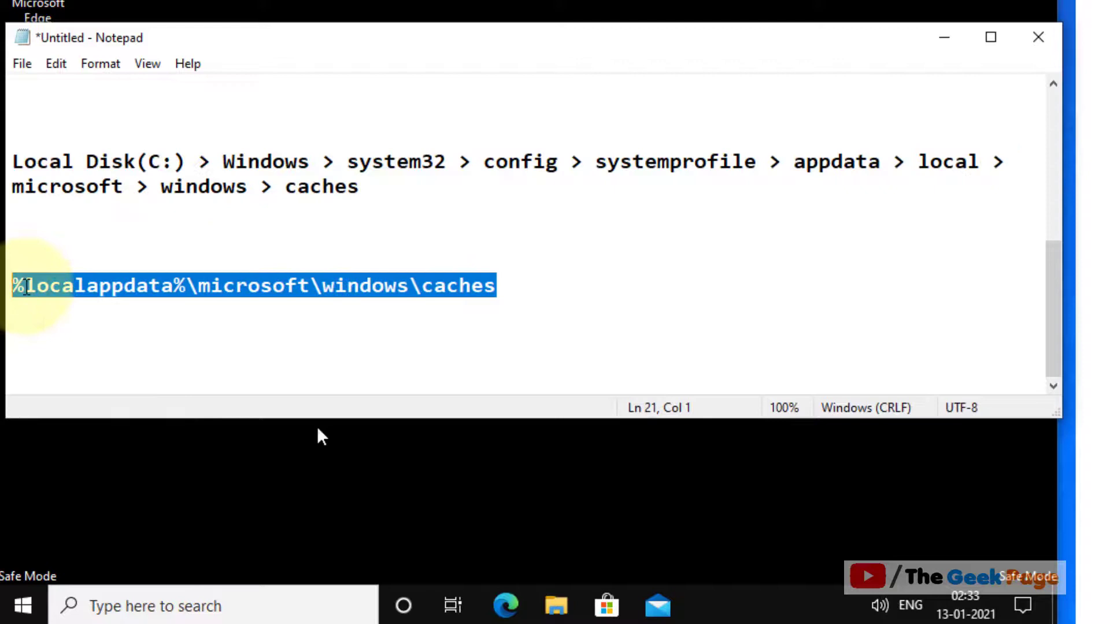
right_click(18, 614)
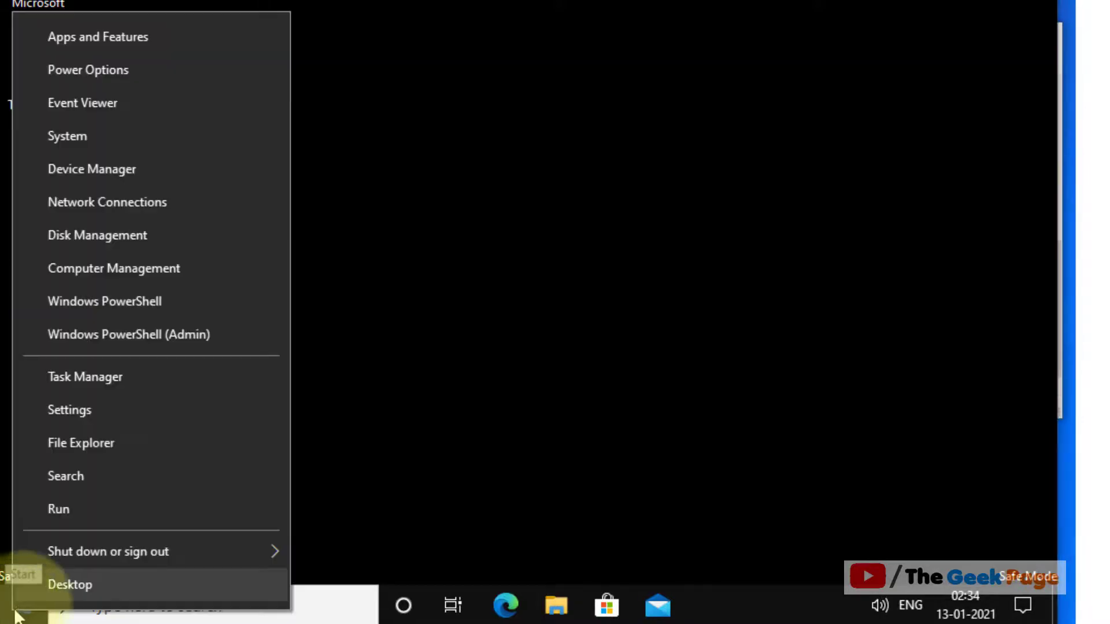
left_click(72, 518)
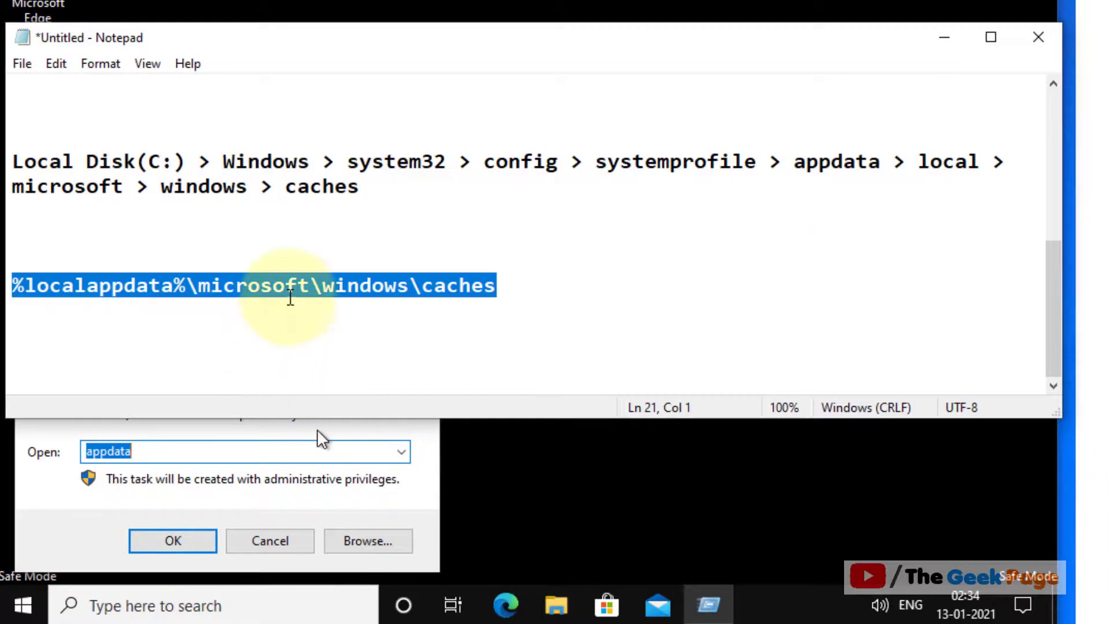
right_click(290, 297)
left_click(322, 361)
Bring the Run dialog forward and select the existing appdata entry in its Open field
right_click(156, 457)
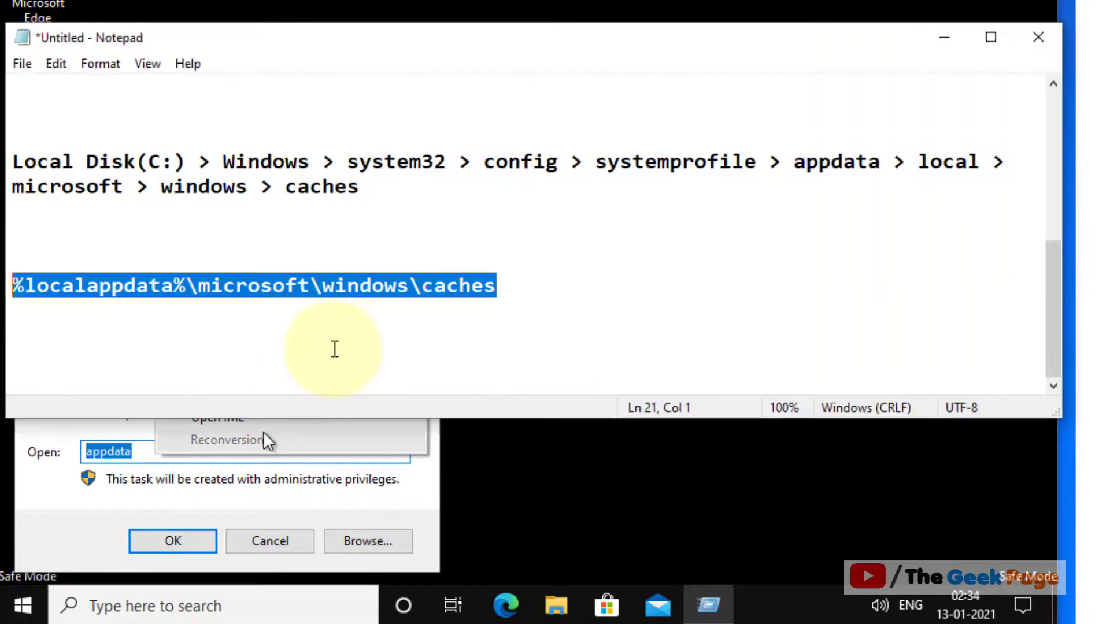
left_click(335, 349)
left_click(144, 459)
left_click(145, 458)
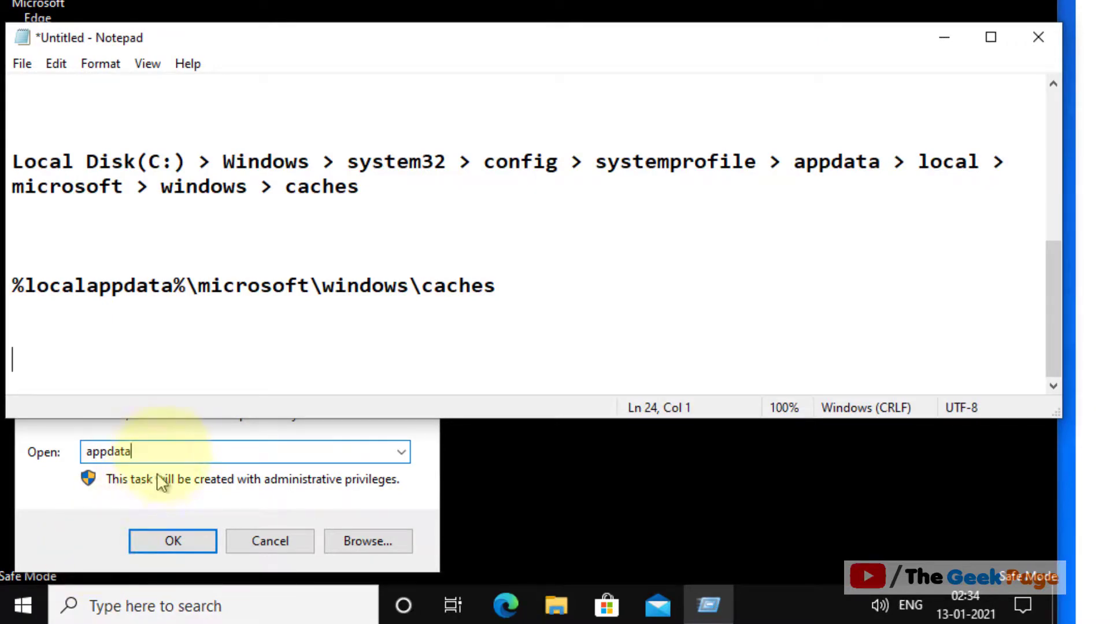
left_click(165, 453)
left_click(133, 450)
double_click(120, 450)
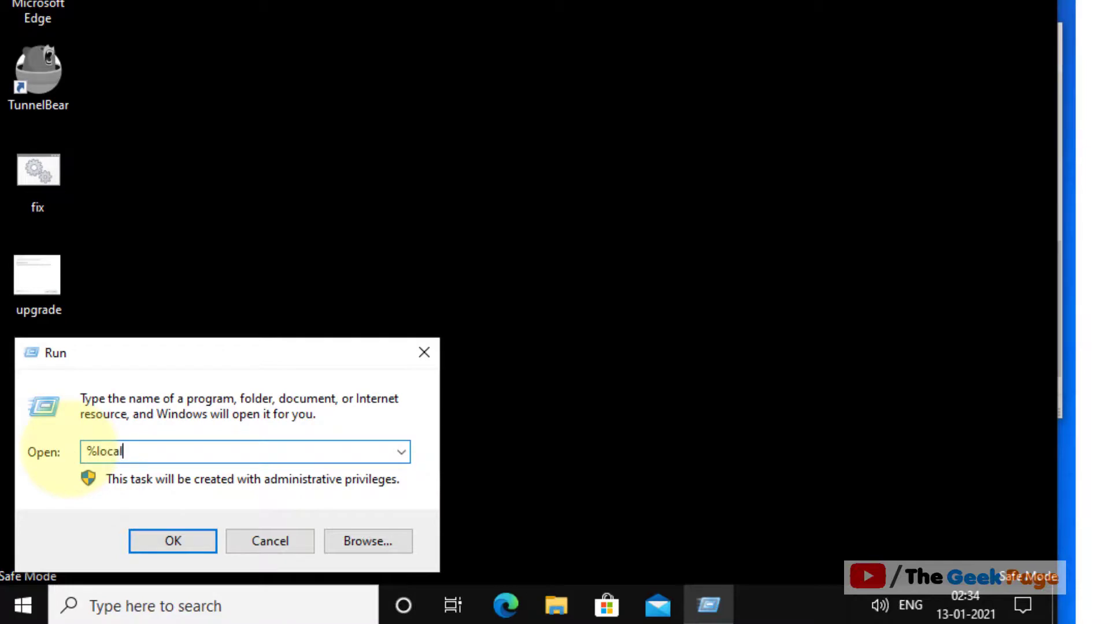
Type %localappdata%\microsoft\windows\caches into the Run dialog's Open field
type("%")
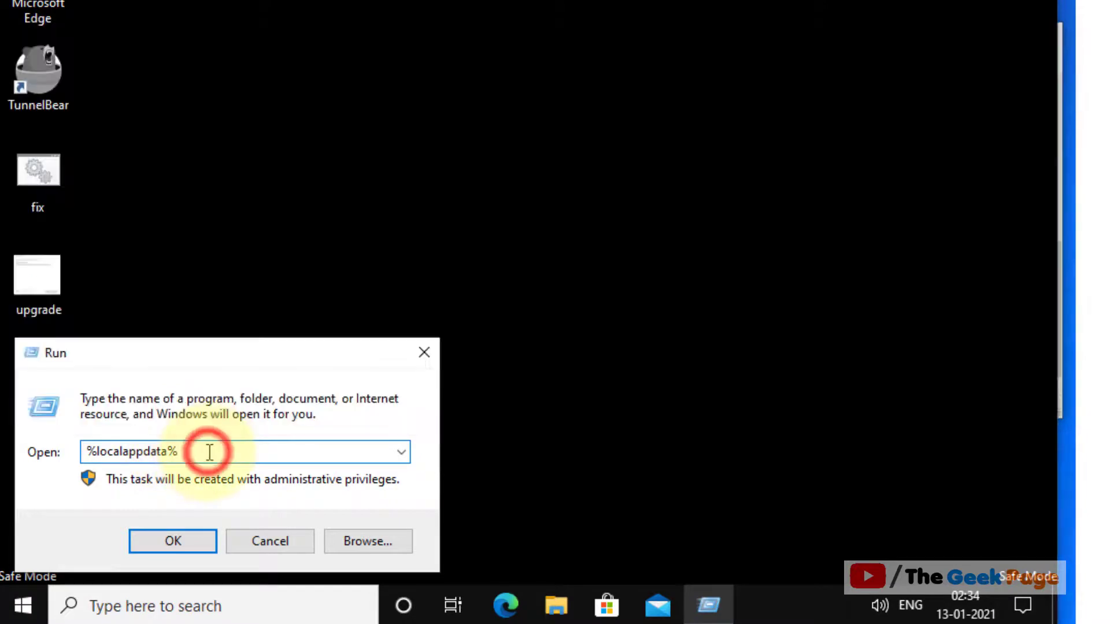
type("\\mio")
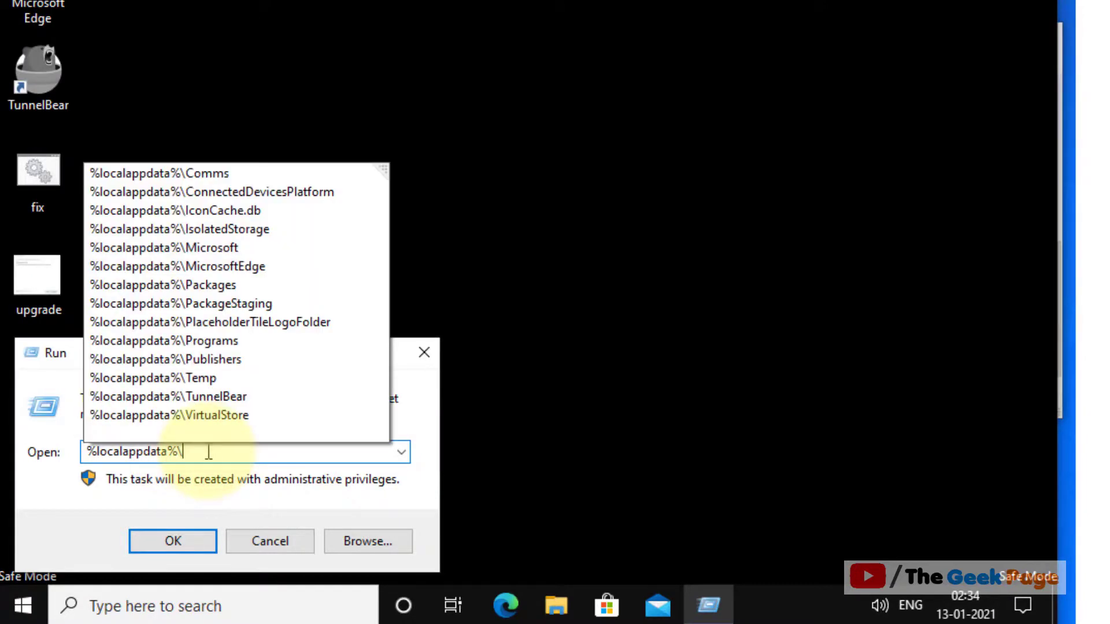
key("BackSpace")
key("BackSpace")
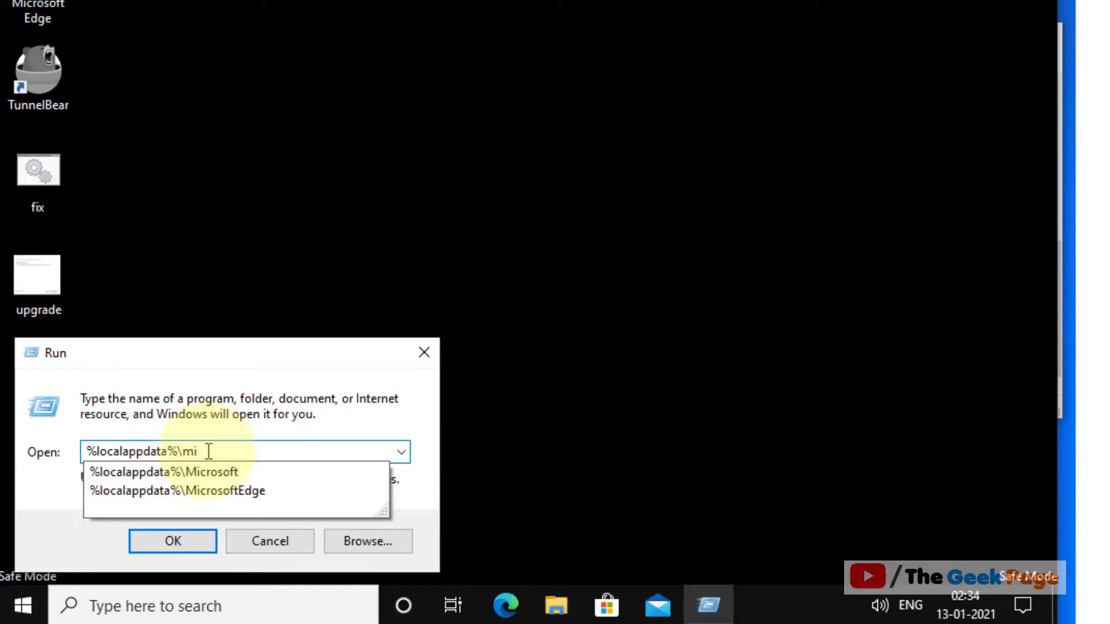
type("crosoft\\windows")
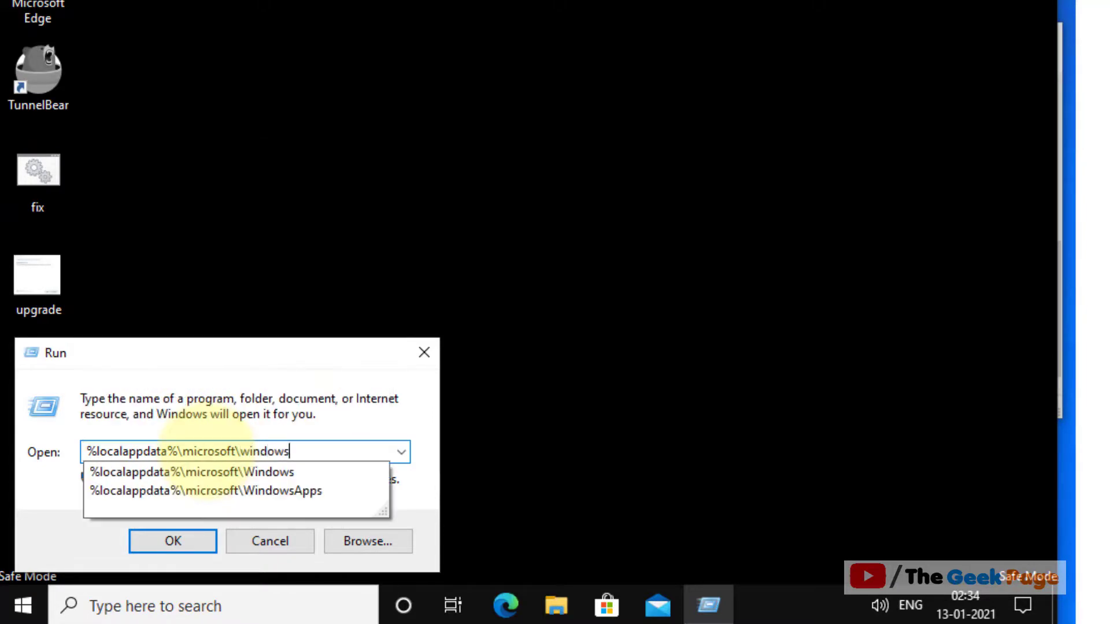
type("\\cache")
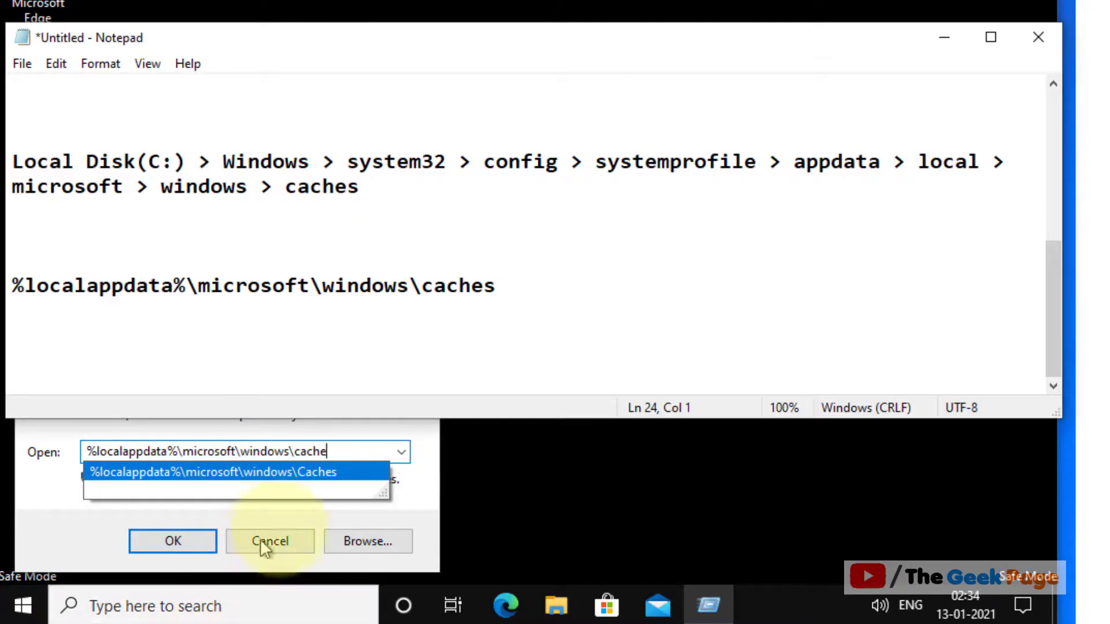
type("s")
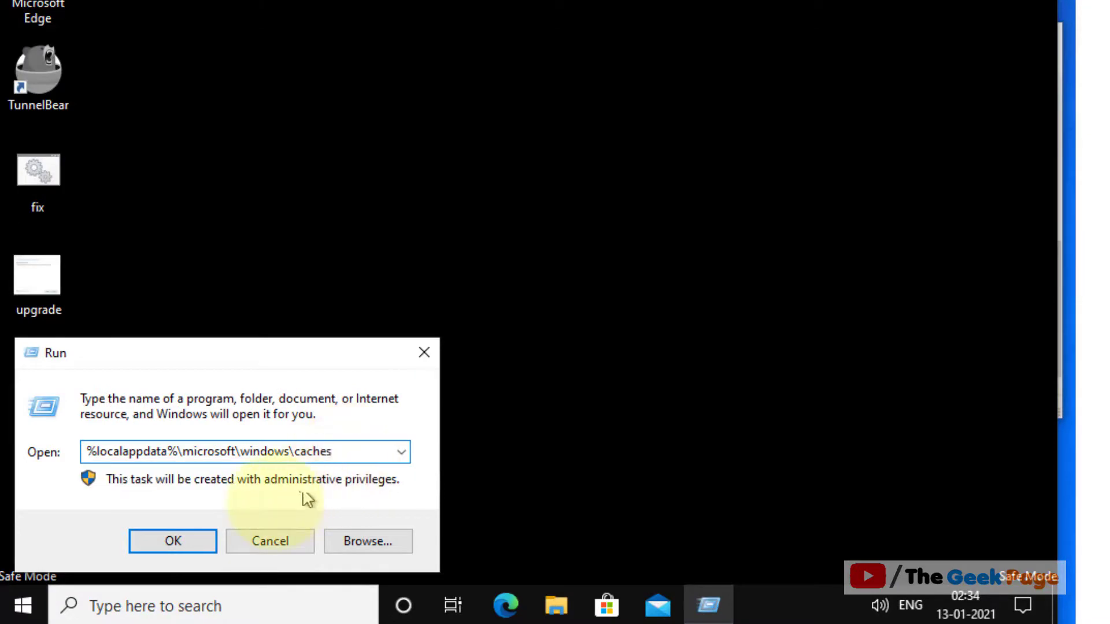
left_click_drag(358, 451, 75, 484)
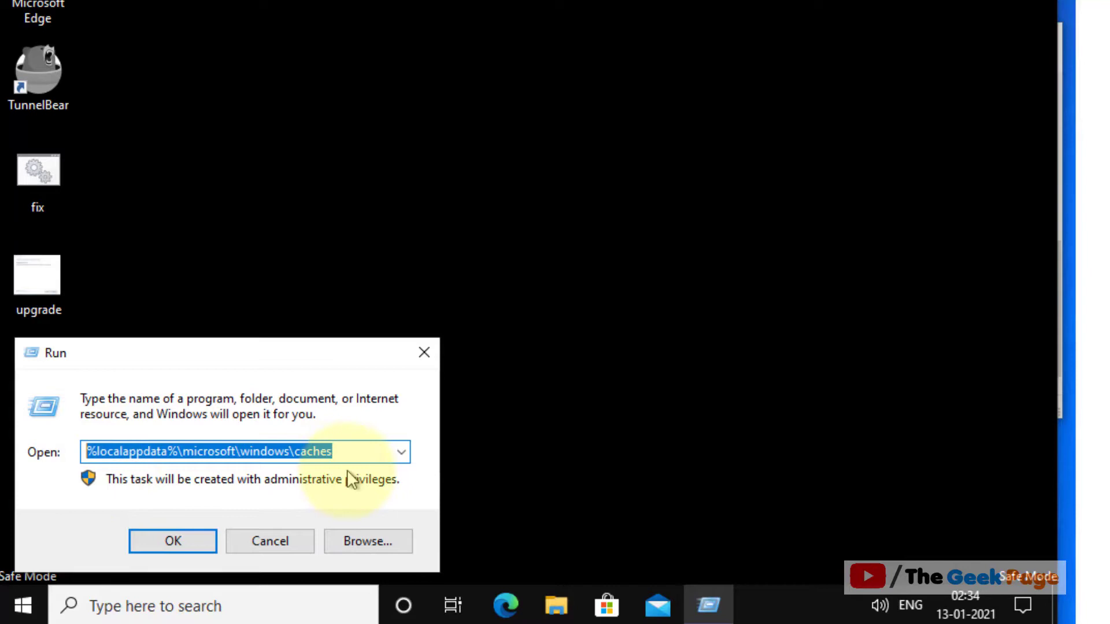
Run the path to open the caches folder and select its six cache files
left_click(181, 541)
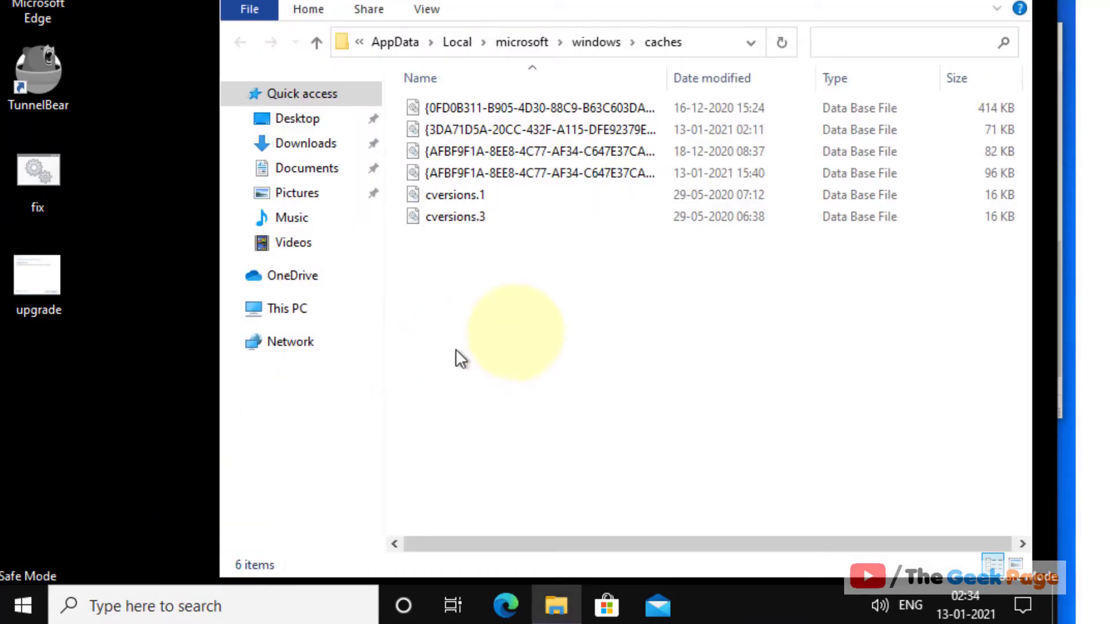
left_click_drag(532, 328, 445, 87)
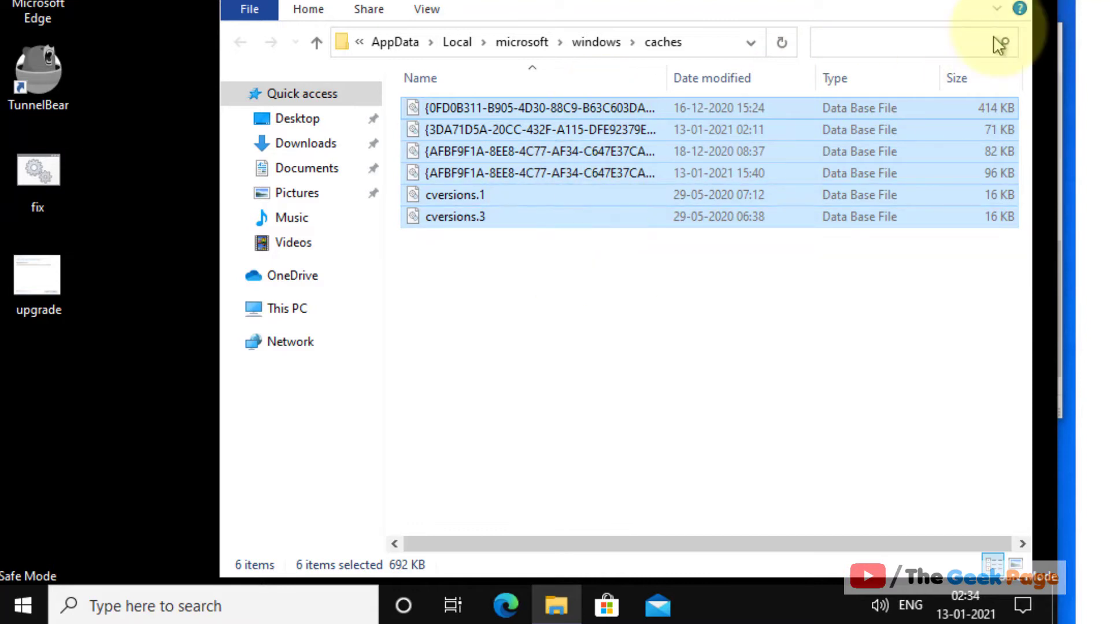
left_click(1008, 7)
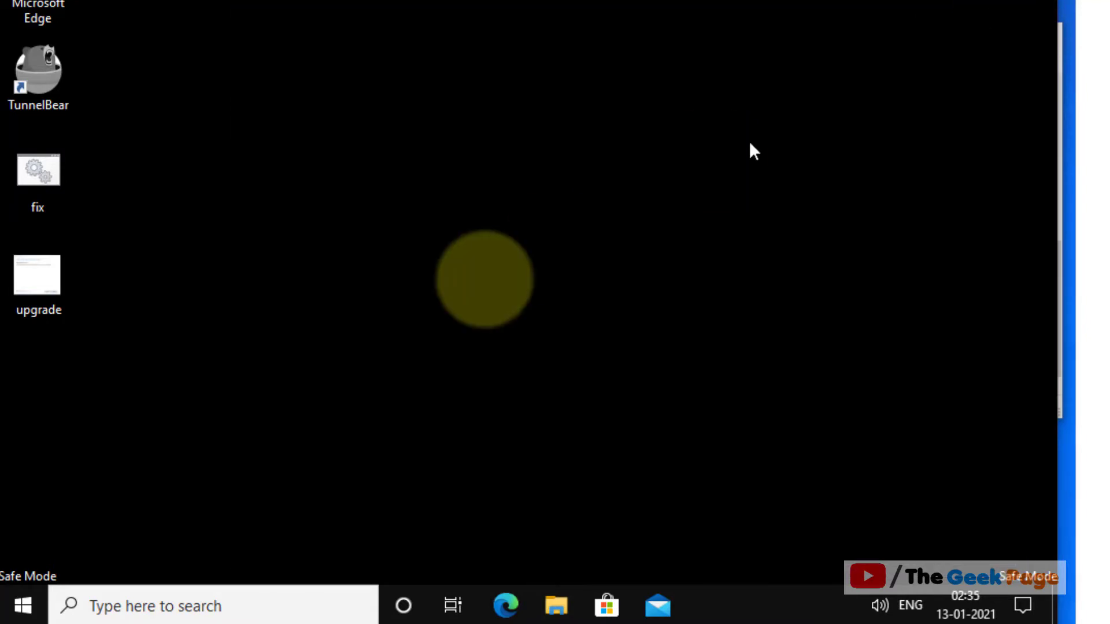
left_click(16, 614)
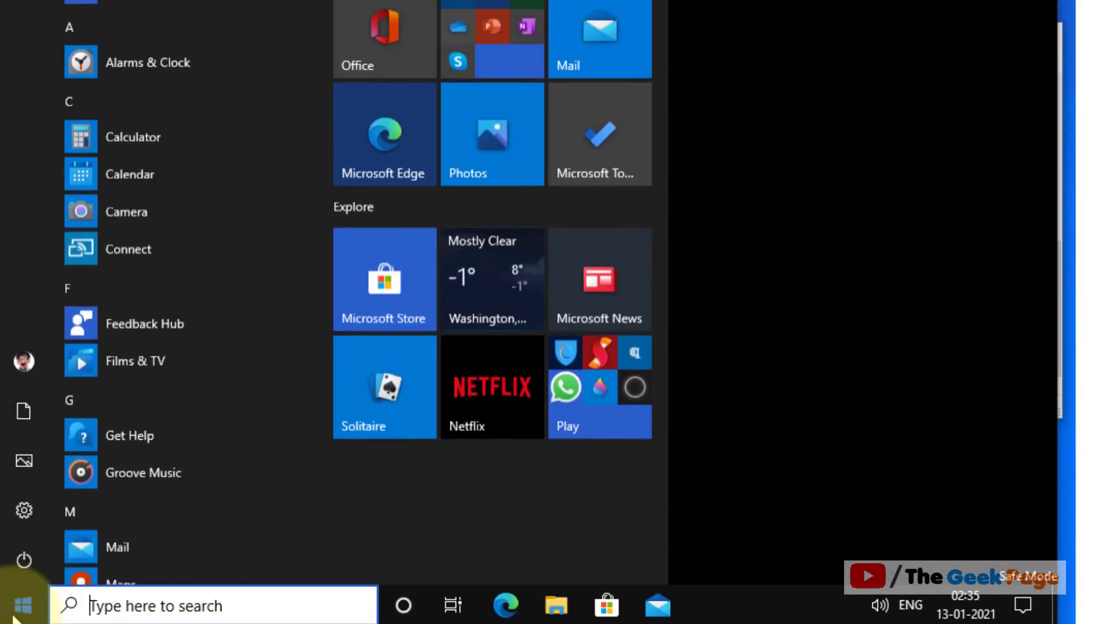
left_click(20, 569)
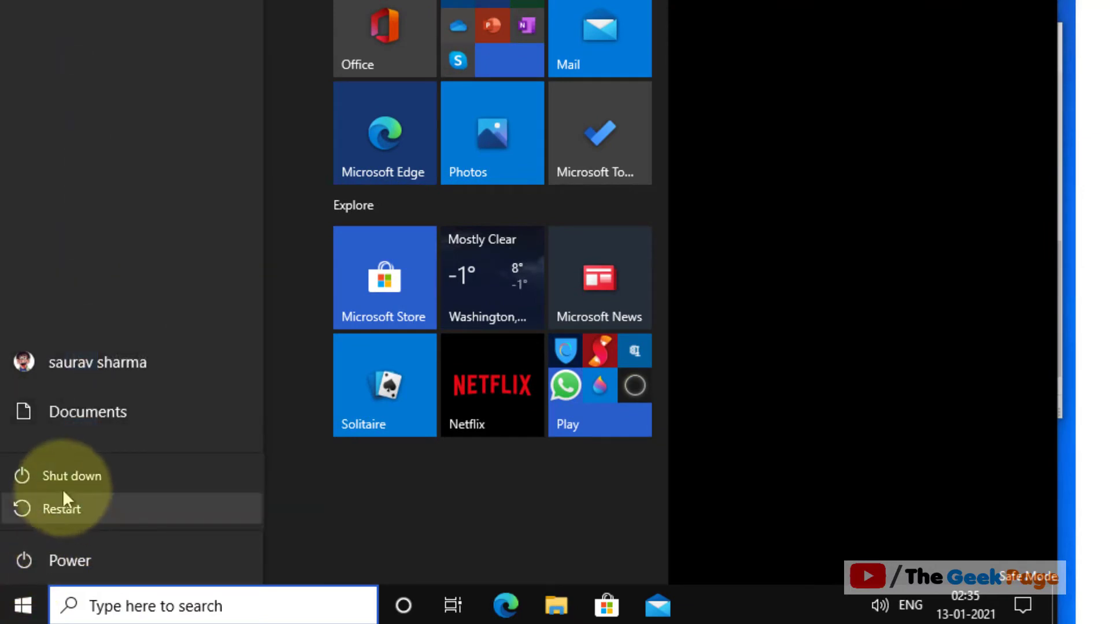
left_click(822, 274)
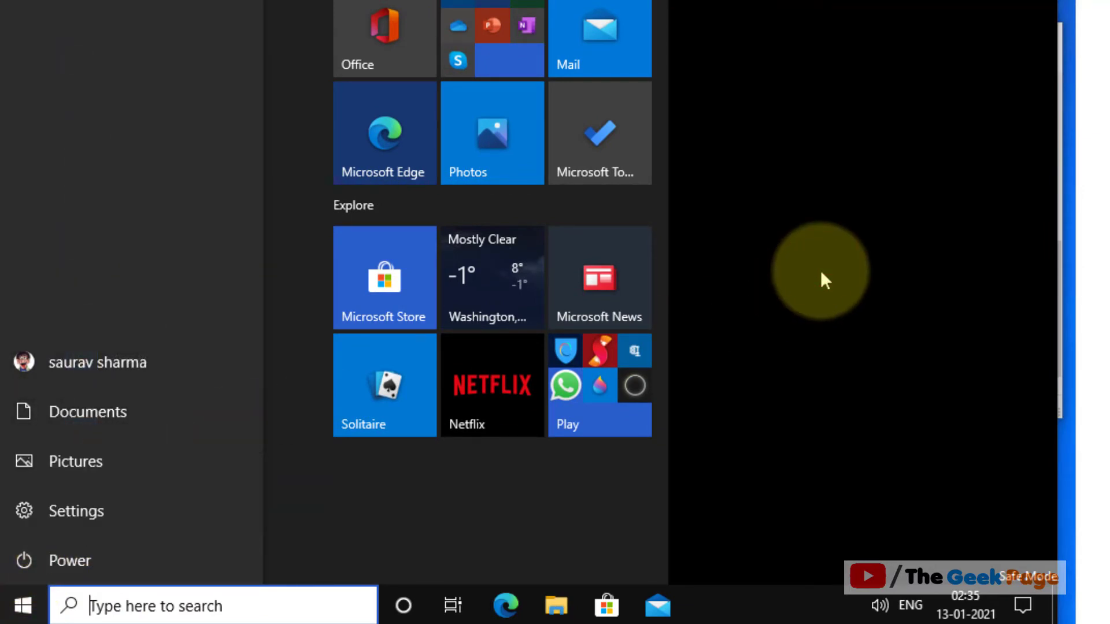
left_click(821, 274)
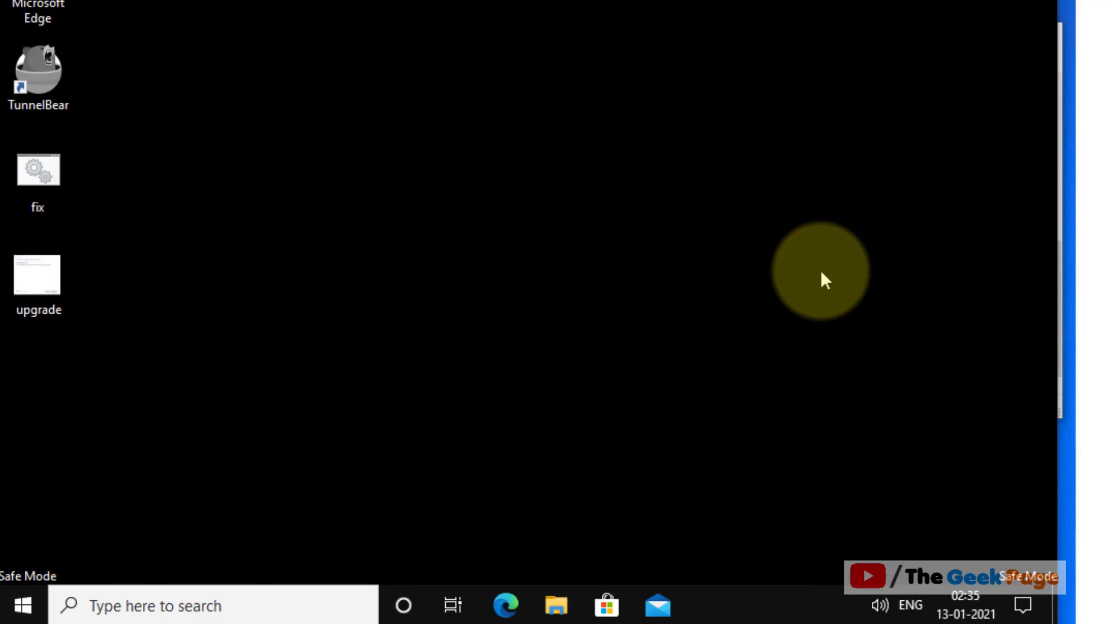